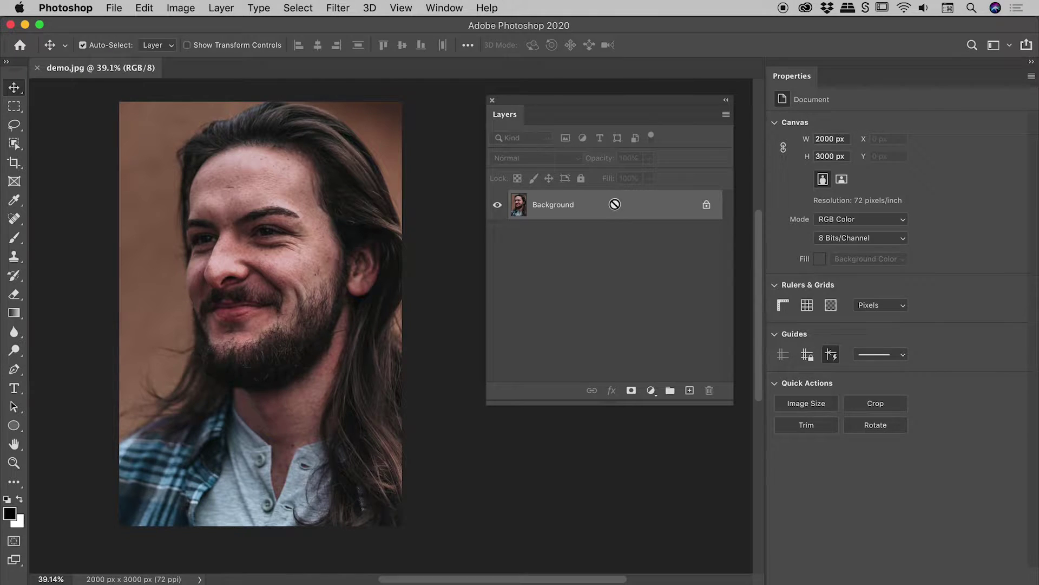
- Duplicate the Background layer, rename the copy 'pixelated', and keep it selected
{"action": "key", "text": "super+j"}
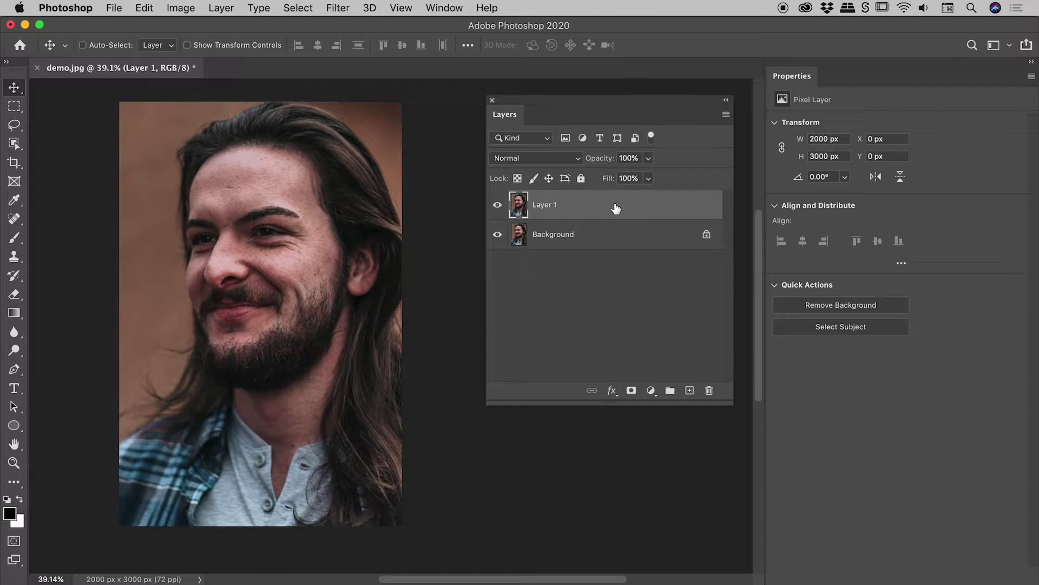
{"action": "double_click", "coordinate": [542, 205]}
{"action": "type", "text": "pixelated"}
{"action": "key", "text": "Return"}
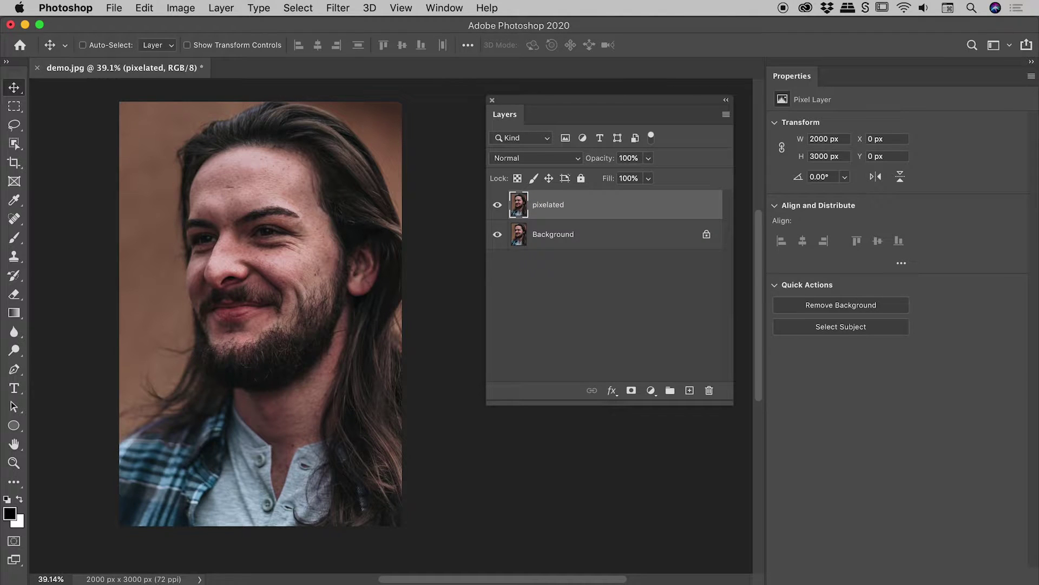
{"action": "left_click", "coordinate": [562, 264]}
{"action": "left_click", "coordinate": [589, 214]}
- Apply Filter > Pixelate > Mosaic with a cell size of 79 to the pixelated layer
{"action": "left_click", "coordinate": [340, 9]}
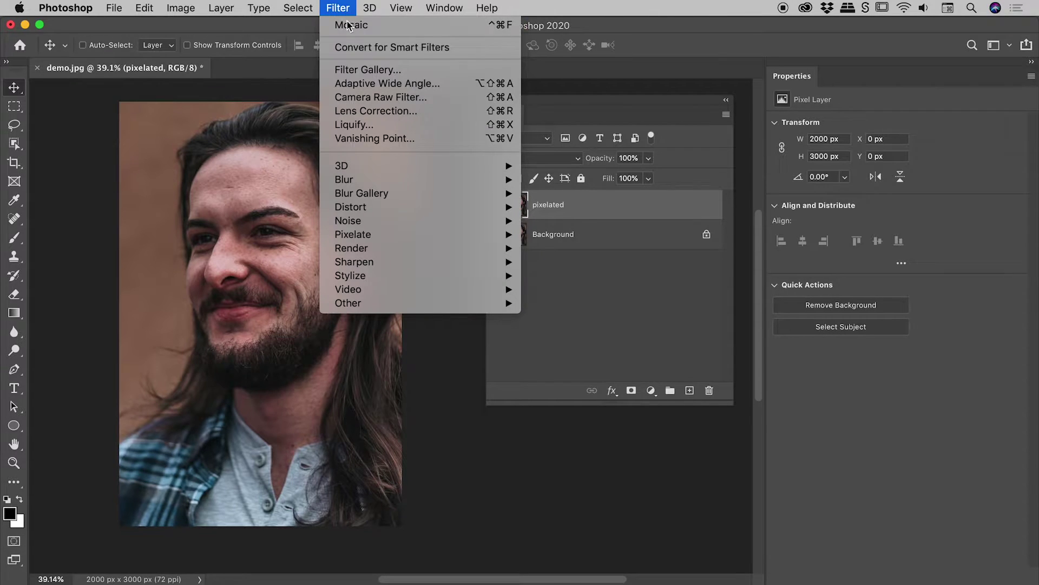
{"action": "mouse_move", "coordinate": [383, 234]}
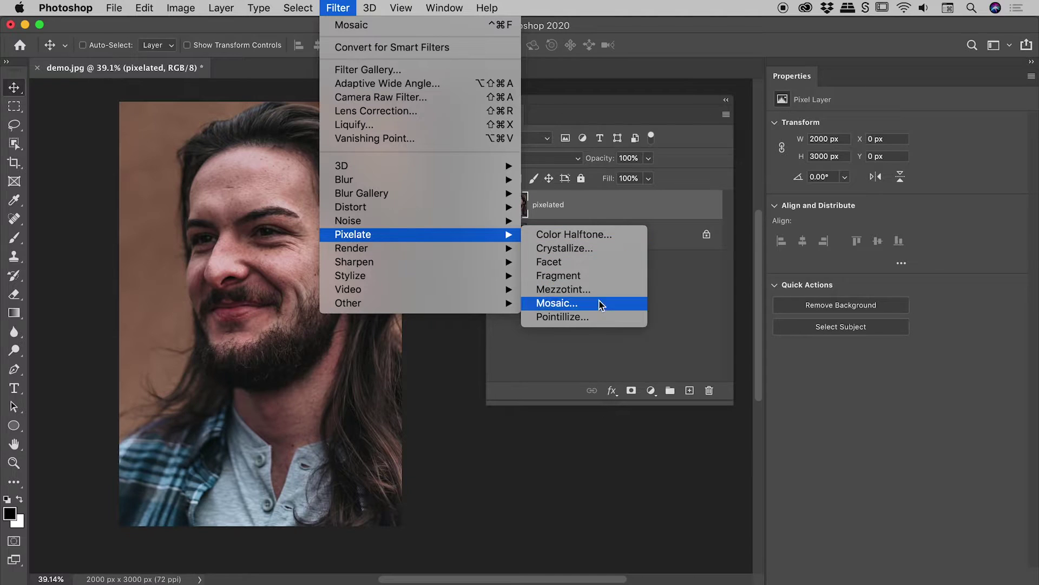
{"action": "left_click", "coordinate": [575, 304]}
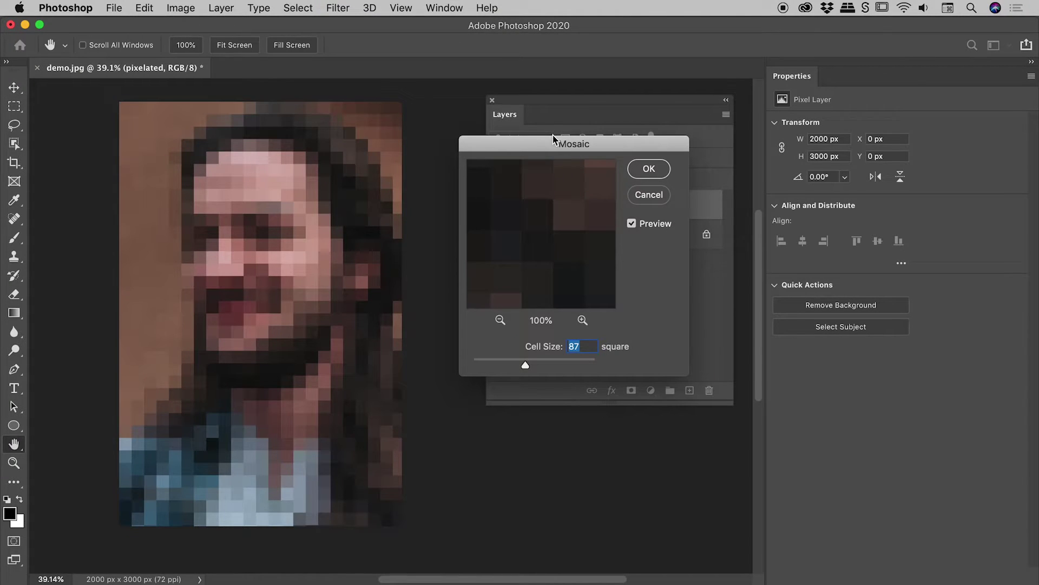
{"action": "left_click_drag", "start_coordinate": [554, 140], "coordinate": [467, 117]}
{"action": "left_click_drag", "start_coordinate": [436, 339], "coordinate": [432, 339]}
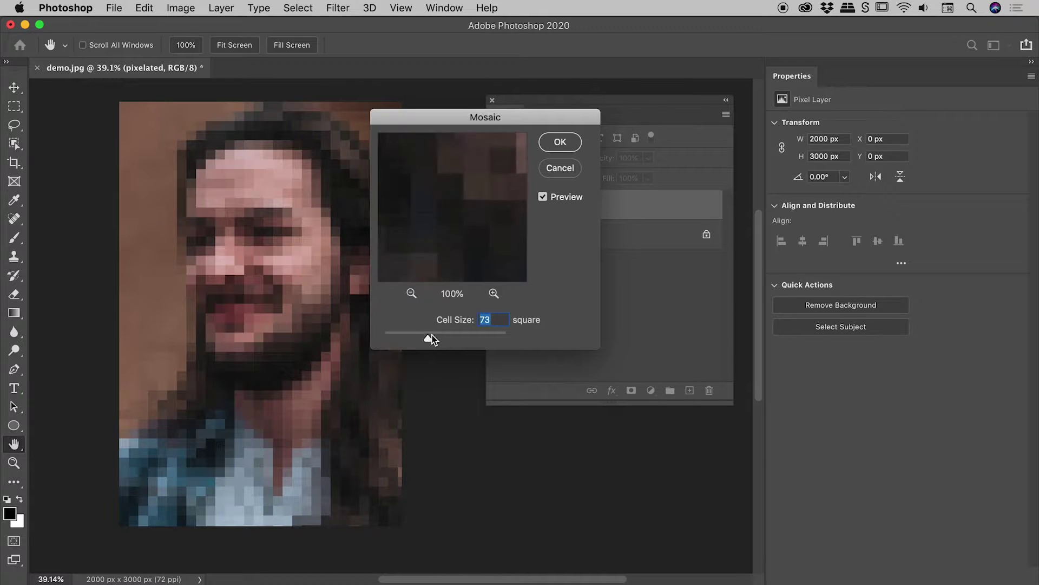
{"action": "left_click", "coordinate": [561, 142]}
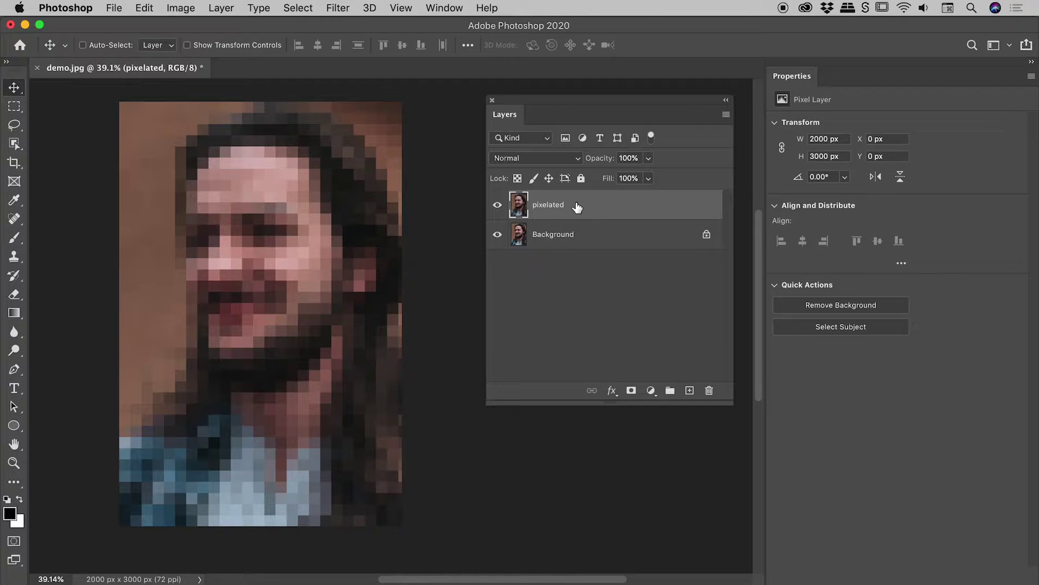
- Undo the mosaic and convert the pixelated layer into a smart object
{"action": "key", "text": "super+z"}
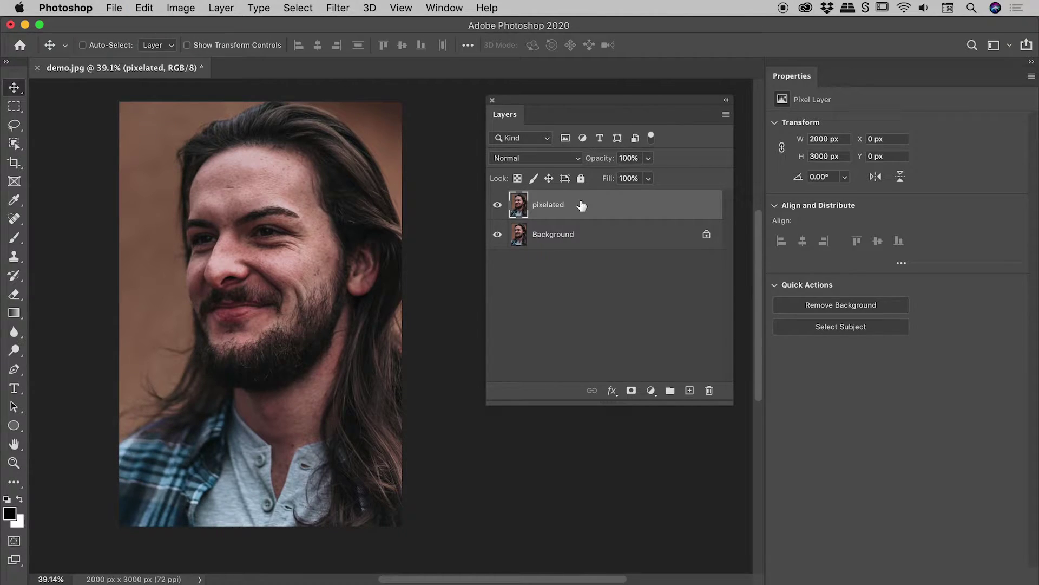
{"action": "right_click", "coordinate": [606, 204]}
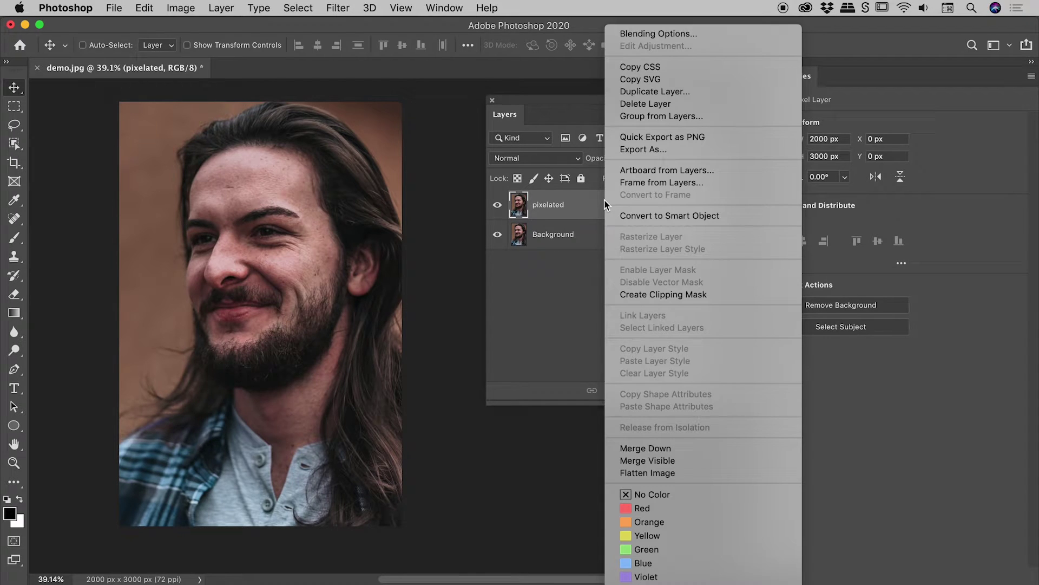
{"action": "left_click", "coordinate": [673, 215]}
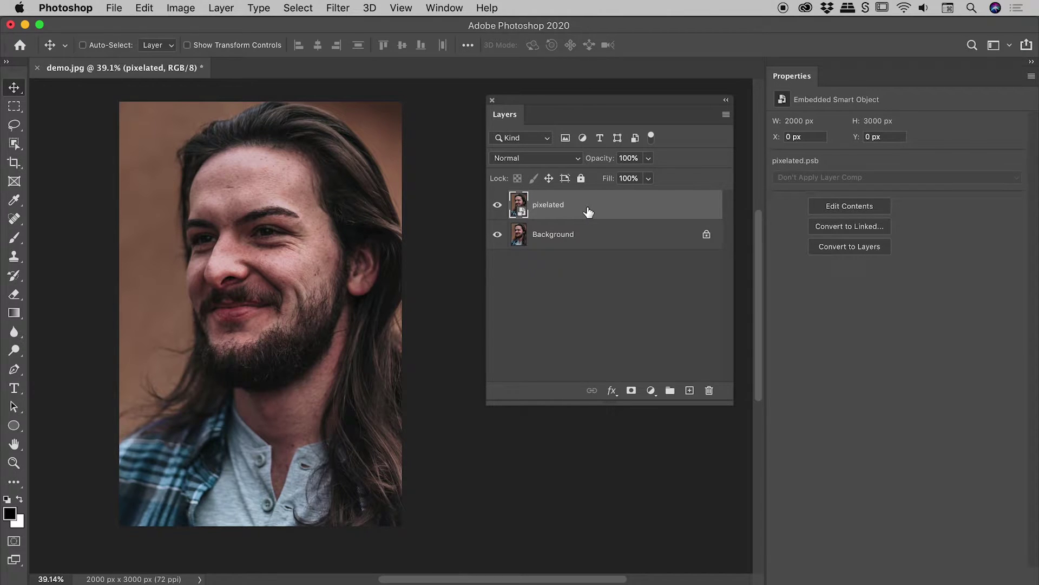
- Apply Mosaic as a smart filter to the pixelated smart object, toggling its visibility off and on
{"action": "left_click", "coordinate": [351, 10]}
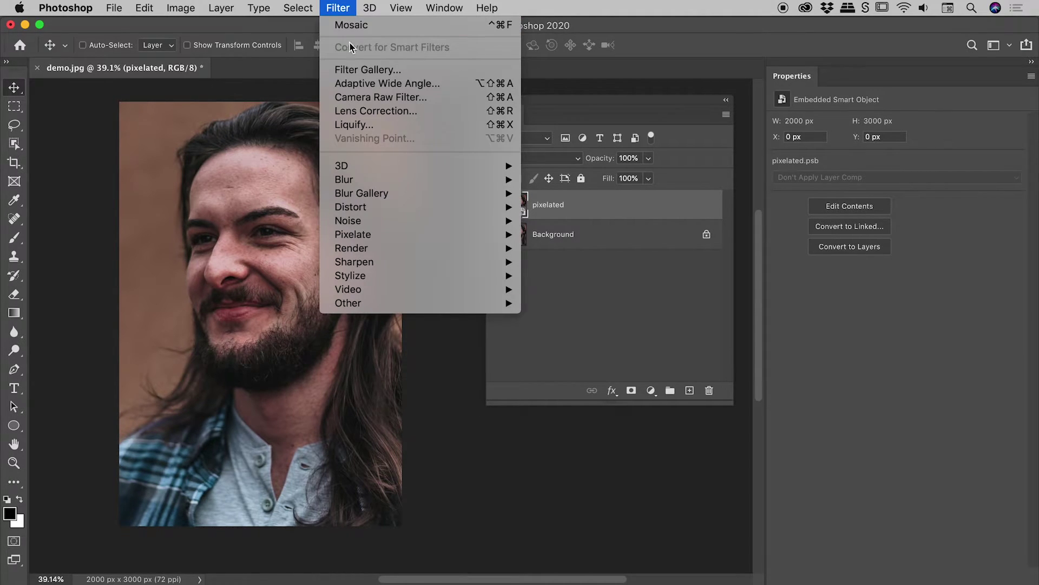
{"action": "mouse_move", "coordinate": [413, 234]}
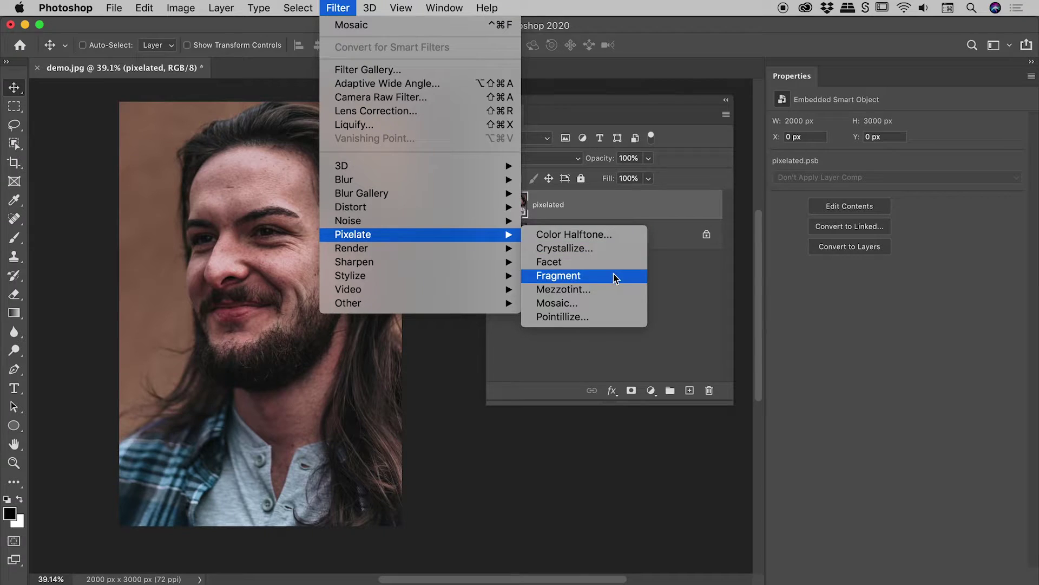
{"action": "left_click", "coordinate": [589, 303]}
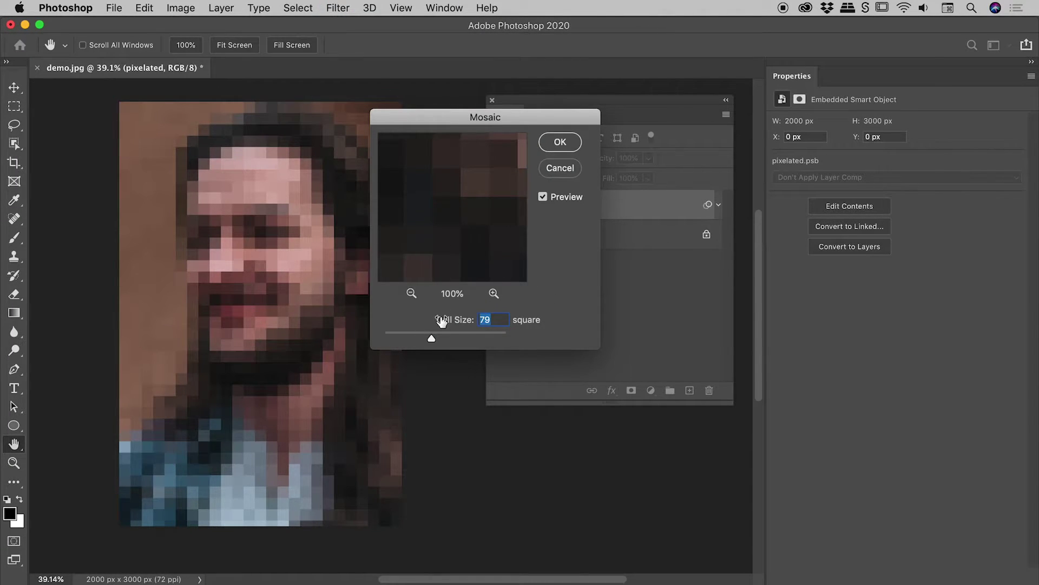
{"action": "left_click", "coordinate": [561, 142]}
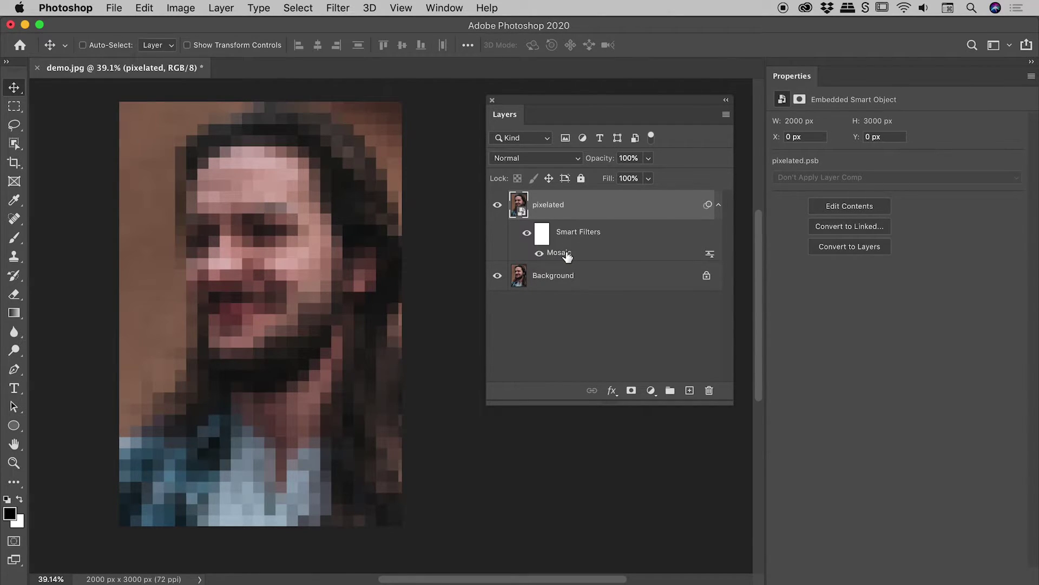
{"action": "left_click", "coordinate": [540, 253]}
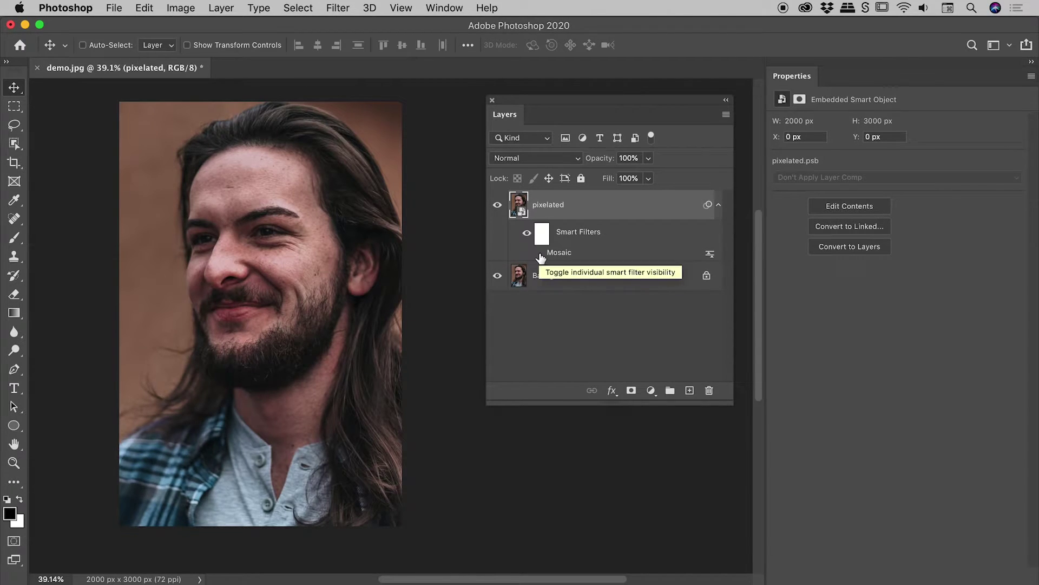
{"action": "left_click", "coordinate": [540, 253]}
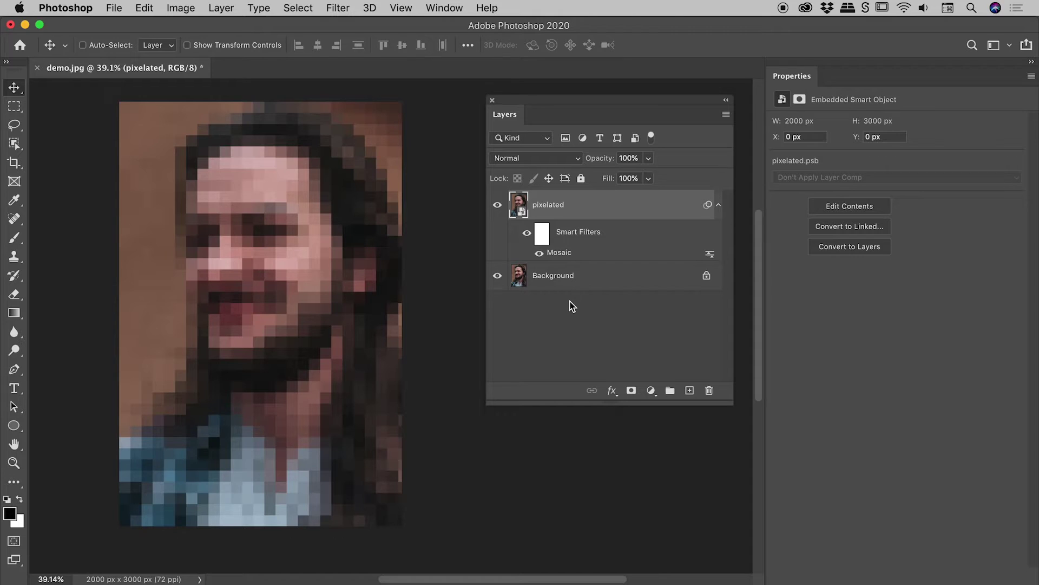
- Reopen the Mosaic smart filter settings and raise the cell size to 95
{"action": "double_click", "coordinate": [566, 260]}
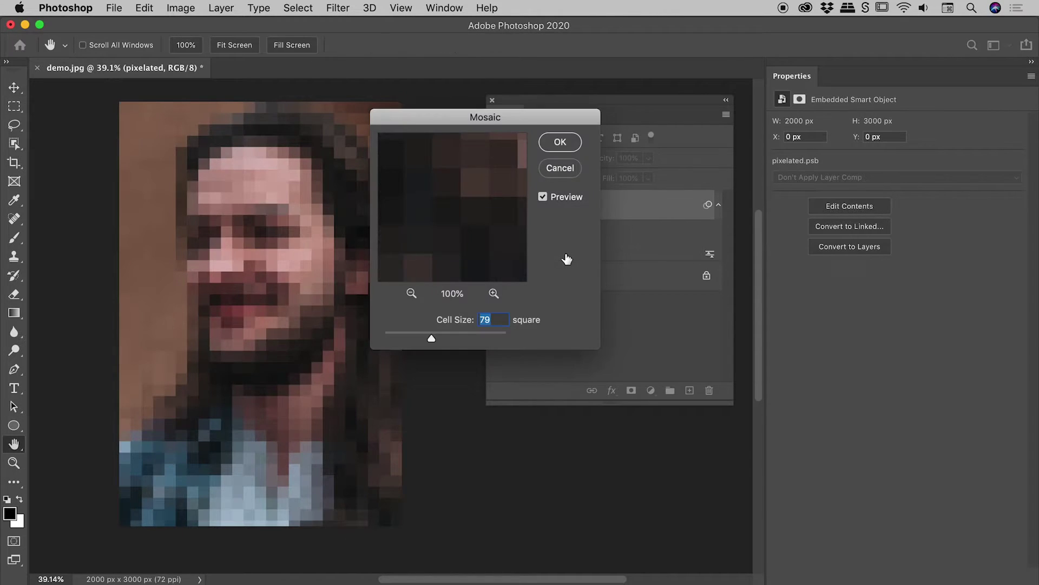
{"action": "left_click_drag", "start_coordinate": [510, 116], "coordinate": [509, 143]}
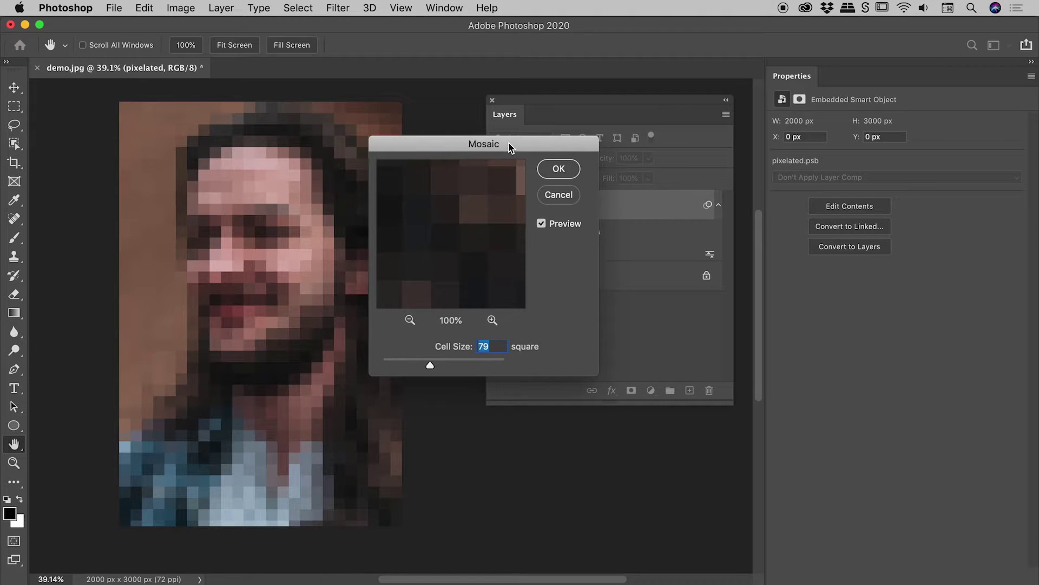
{"action": "left_click", "coordinate": [440, 366]}
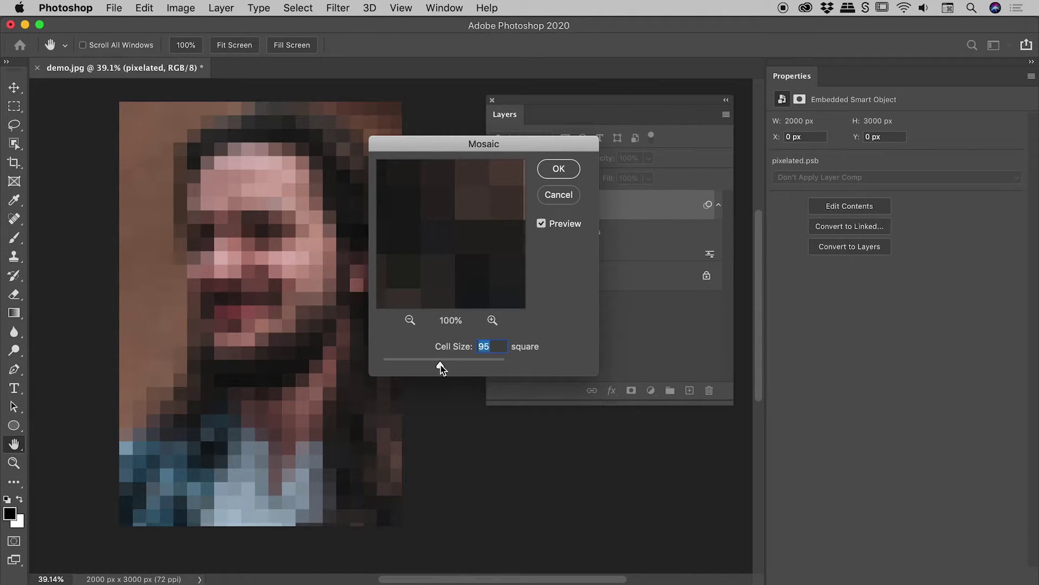
{"action": "left_click", "coordinate": [559, 168]}
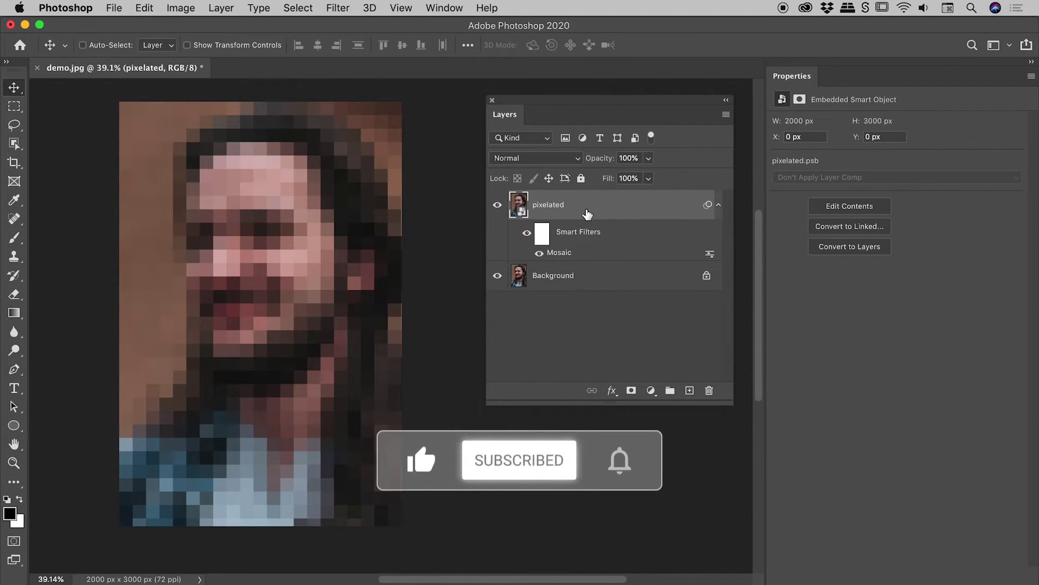
- Select the Ellipse tool with its drawing mode set to Path
{"action": "left_click", "coordinate": [14, 426]}
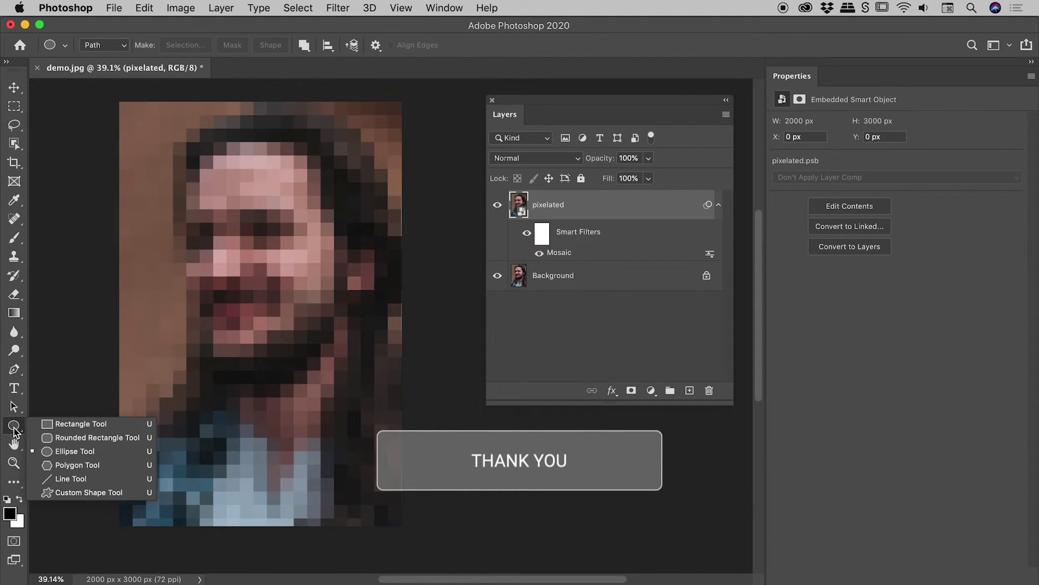
{"action": "left_click", "coordinate": [90, 425]}
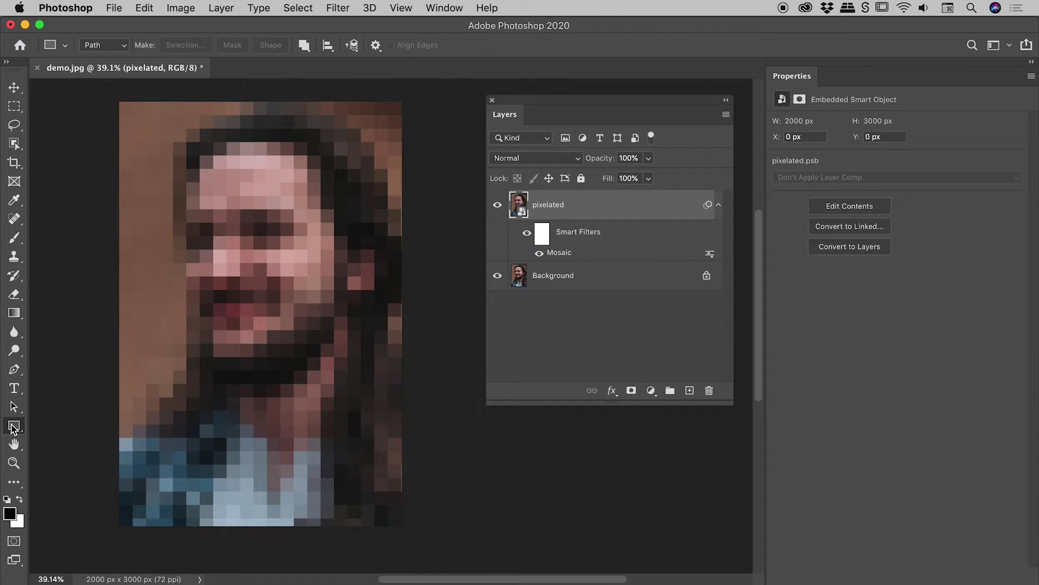
{"action": "left_click", "coordinate": [14, 427]}
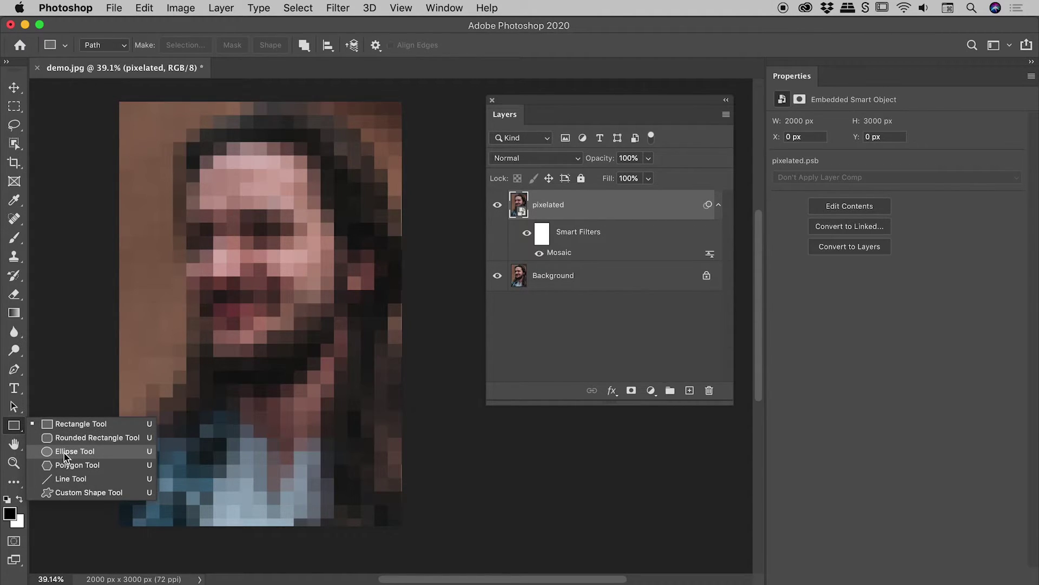
{"action": "left_click", "coordinate": [80, 452]}
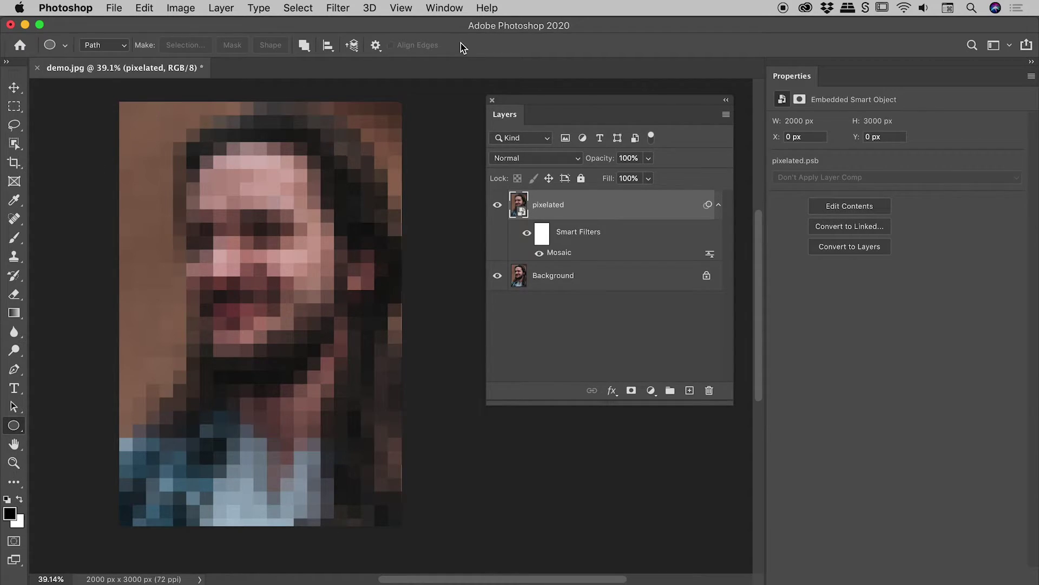
{"action": "left_click", "coordinate": [115, 46]}
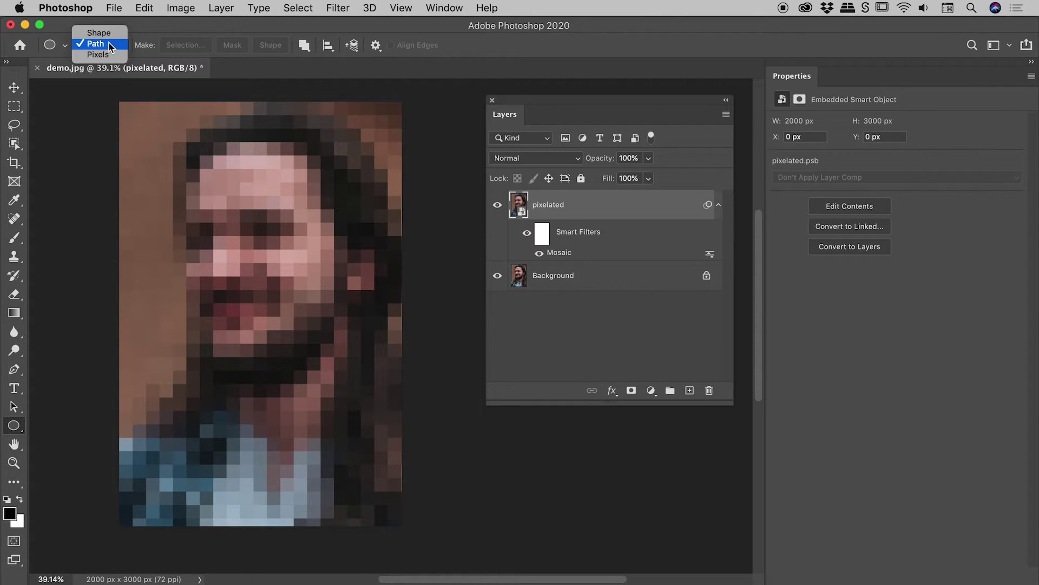
{"action": "left_click", "coordinate": [111, 45]}
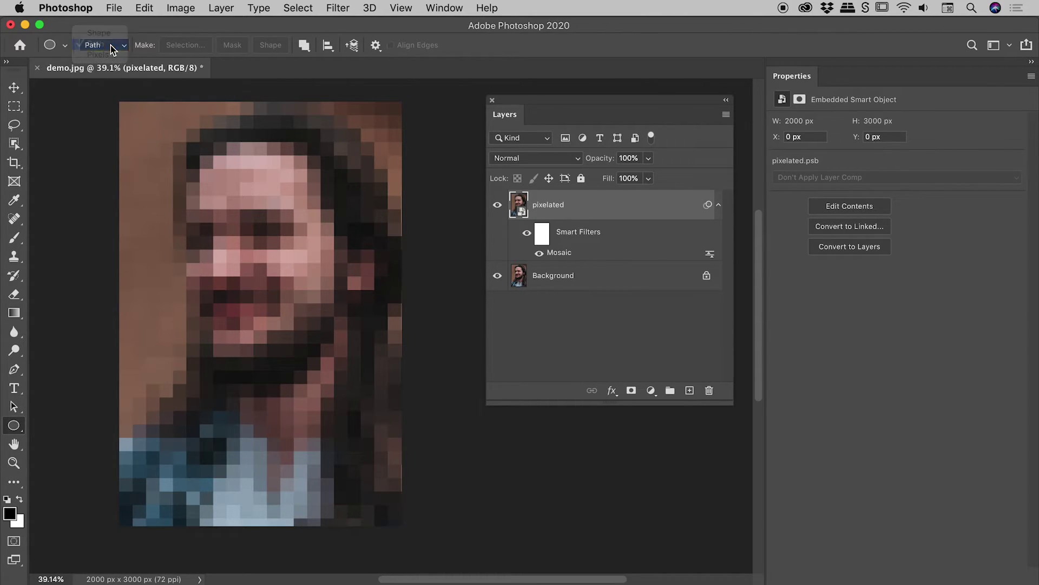
- Keep Combine Shapes and draw a 1058 by 1740 px ellipse path around the man's face
{"action": "left_click", "coordinate": [305, 48]}
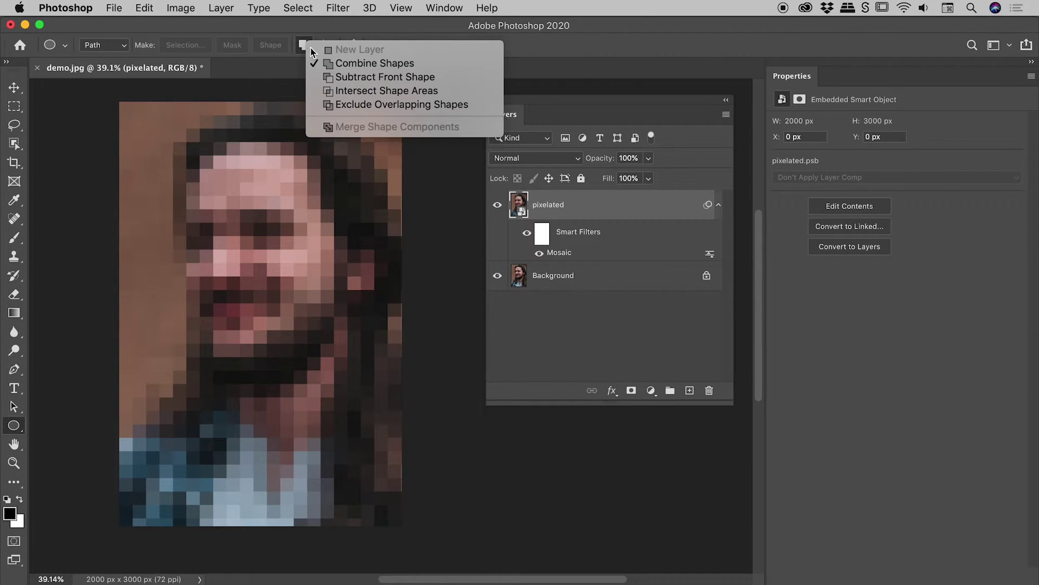
{"action": "left_click", "coordinate": [382, 63]}
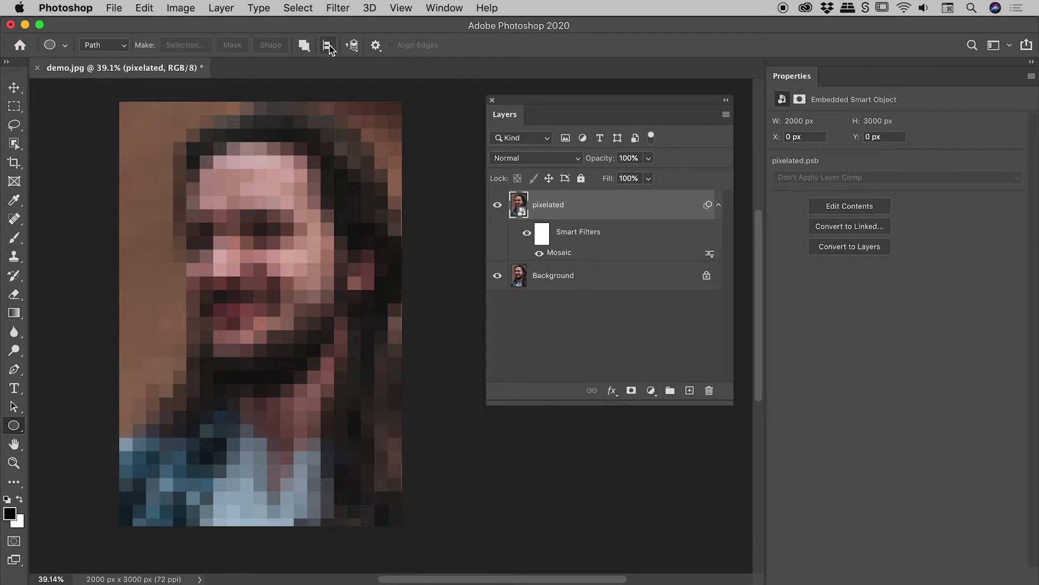
{"action": "left_click", "coordinate": [304, 45]}
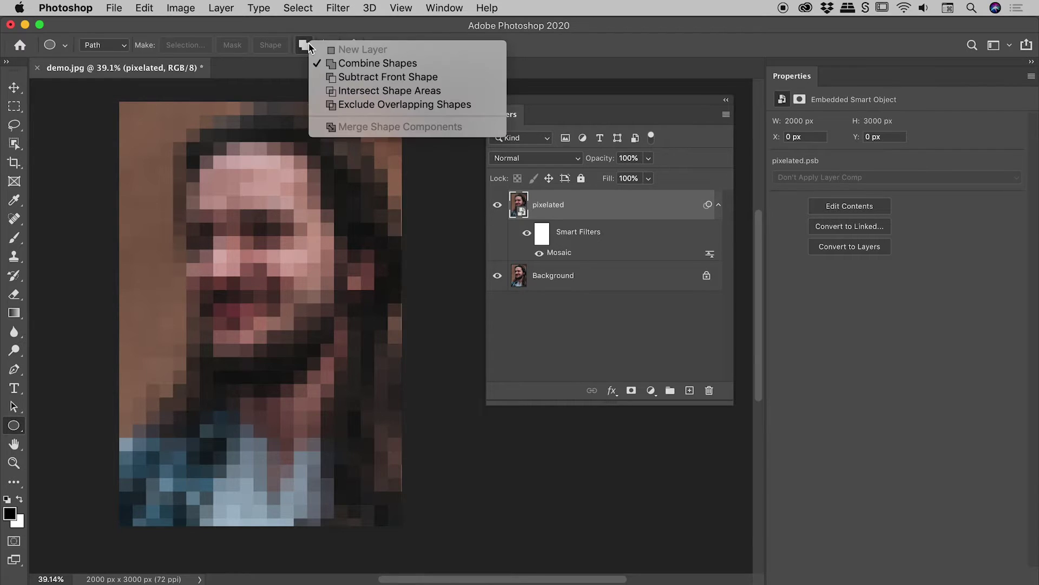
{"action": "left_click", "coordinate": [356, 27]}
{"action": "left_click_drag", "start_coordinate": [195, 139], "coordinate": [346, 383]}
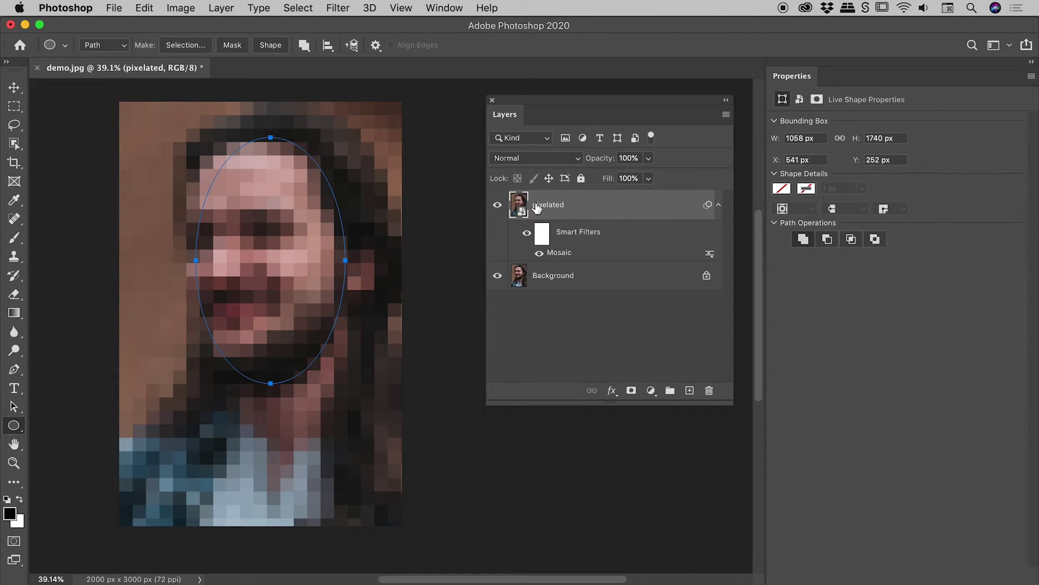
- Add a vector mask from the ellipse path via Layer > Vector Mask > Current Path, then toggle it off and on
{"action": "left_click", "coordinate": [226, 8]}
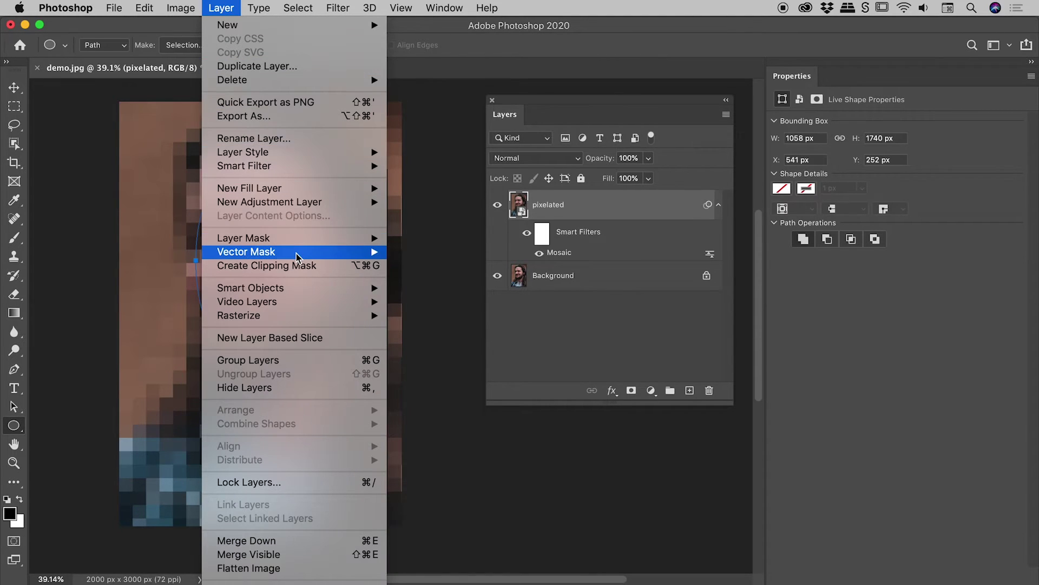
{"action": "mouse_move", "coordinate": [297, 257]}
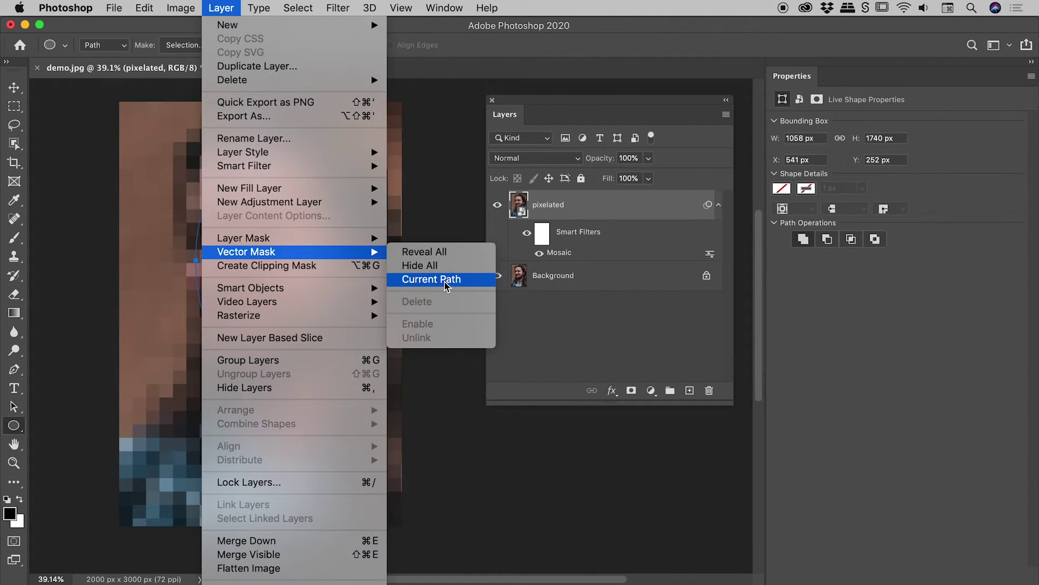
{"action": "left_click", "coordinate": [447, 286]}
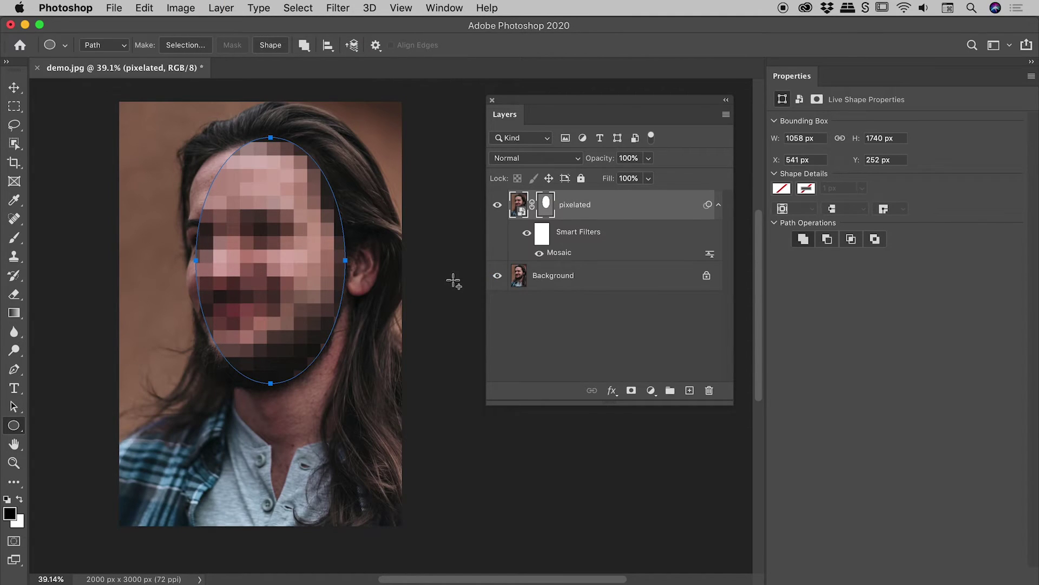
{"action": "left_click", "coordinate": [546, 204]}
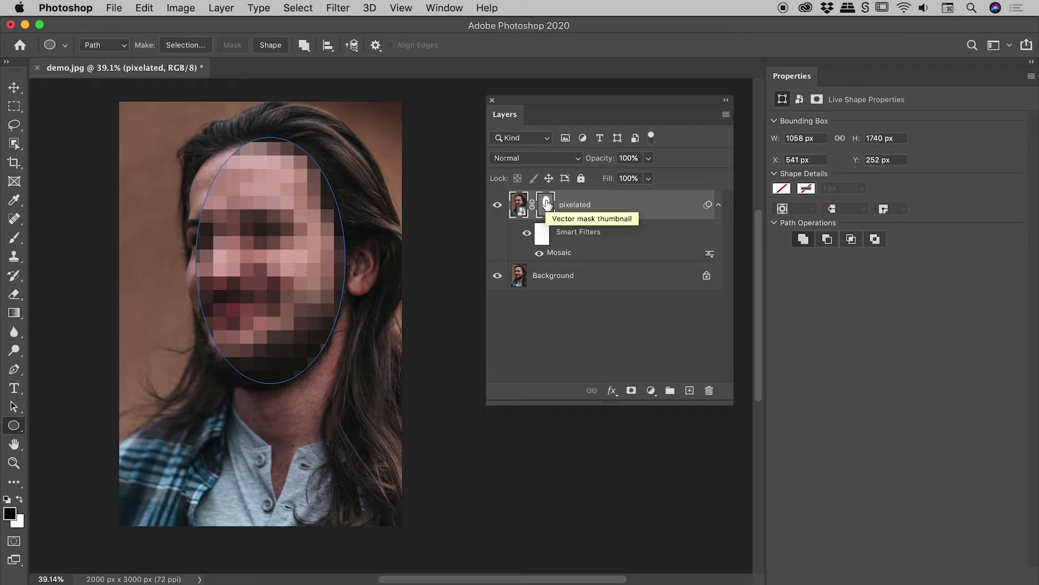
{"action": "left_click", "coordinate": [546, 204]}
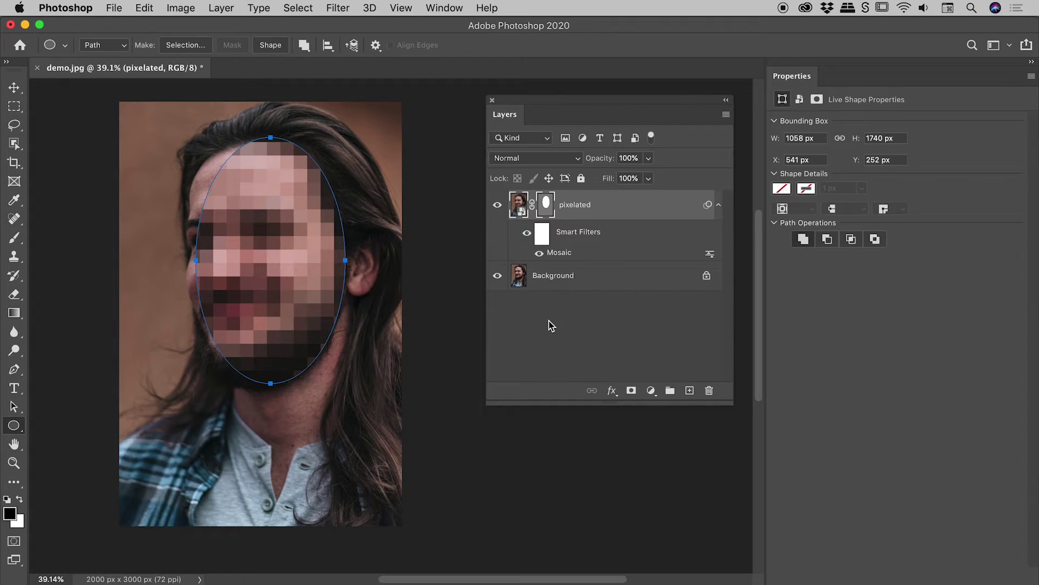
{"action": "left_click", "coordinate": [559, 306]}
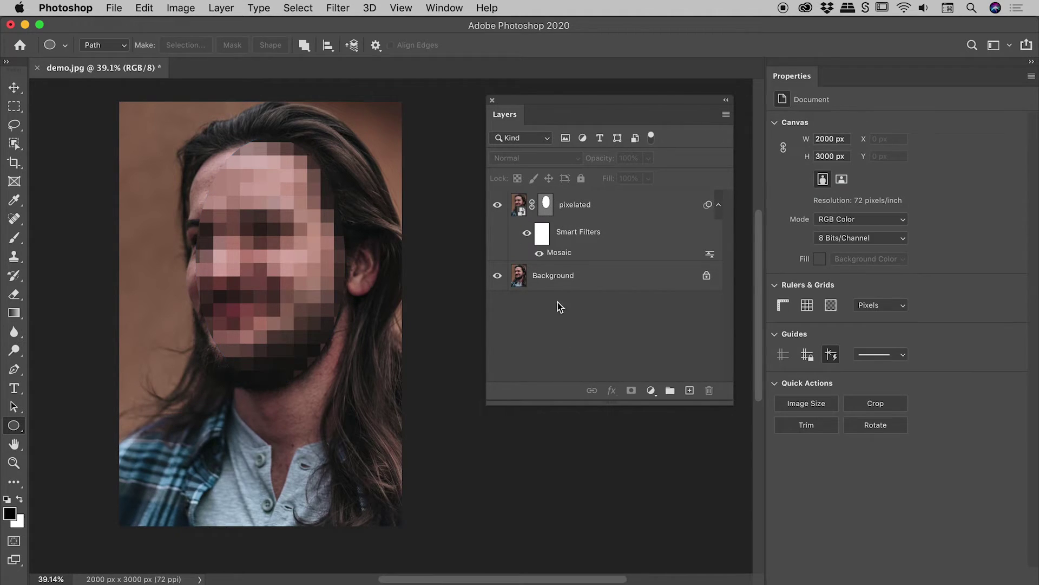
{"action": "left_click", "coordinate": [520, 205]}
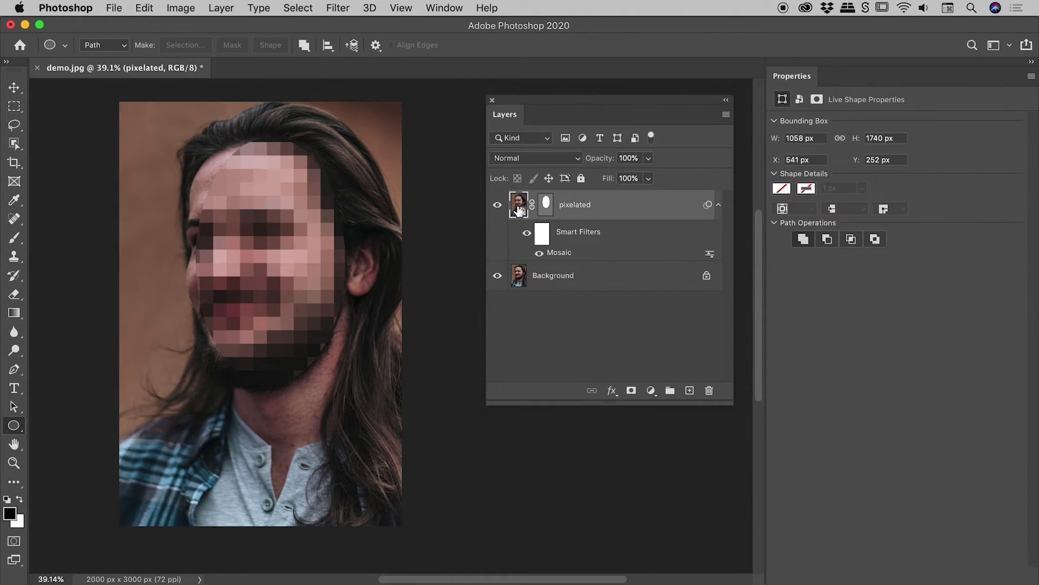
{"action": "left_click", "coordinate": [153, 8]}
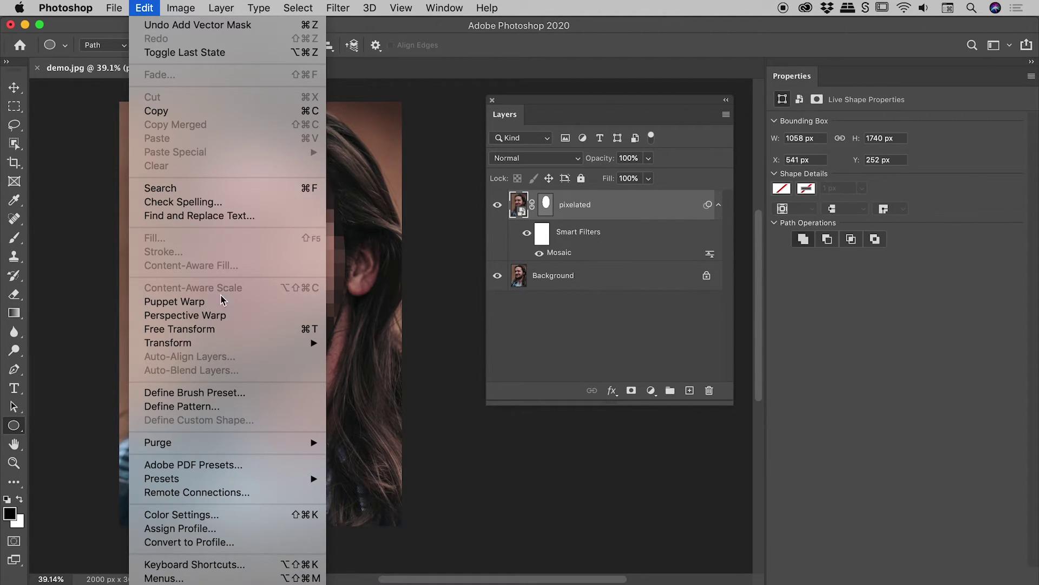
{"action": "left_click", "coordinate": [295, 332]}
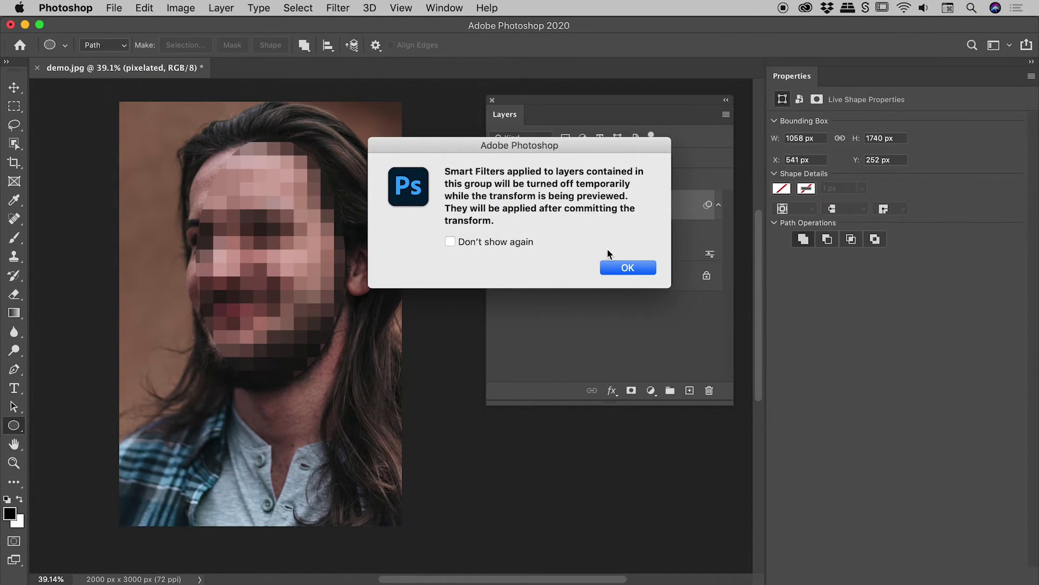
{"action": "left_click", "coordinate": [623, 268]}
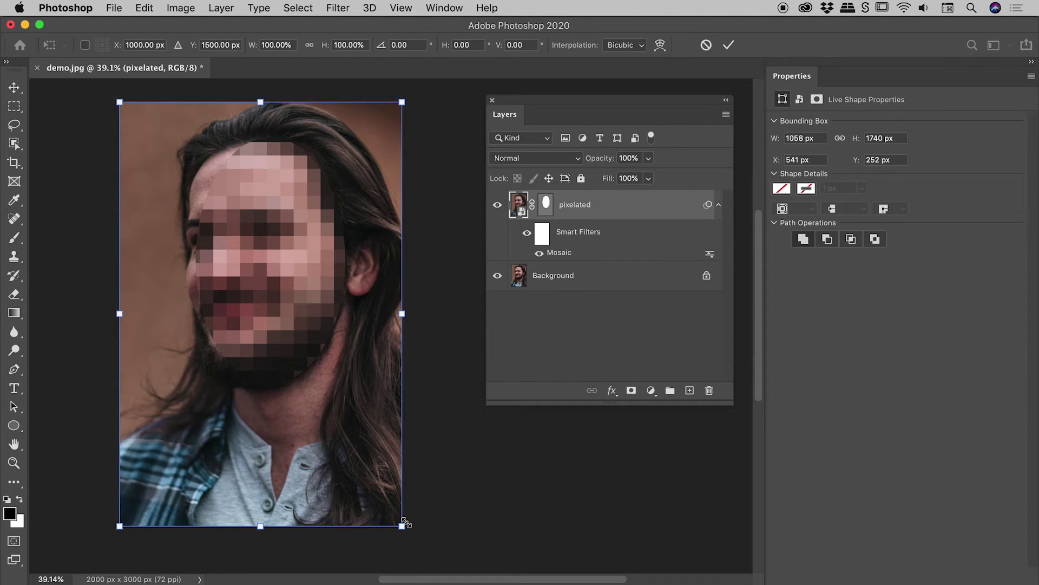
{"action": "scroll", "coordinate": [476, 474], "scroll_direction": "down", "scroll_amount": 2}
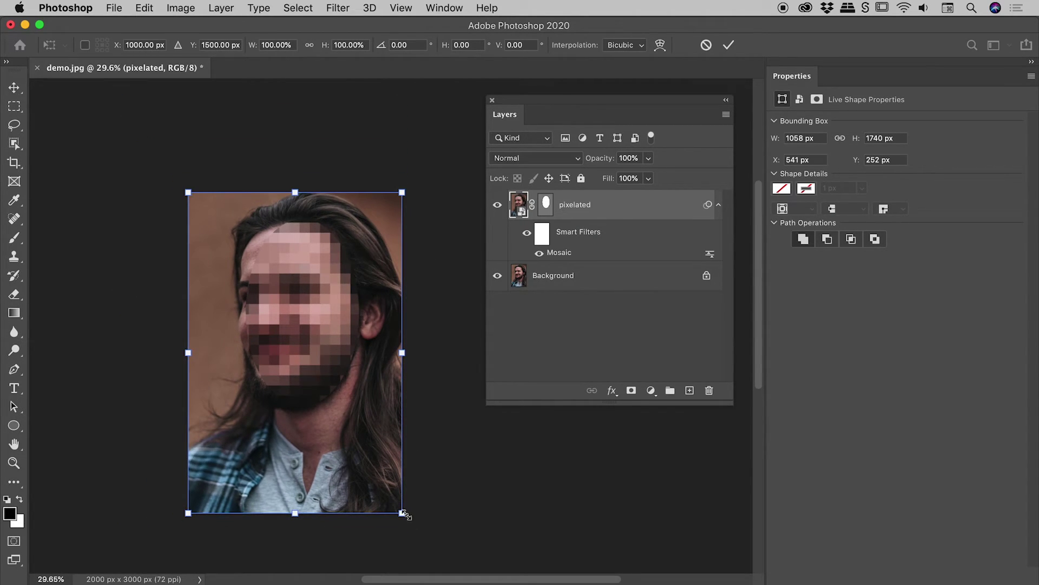
{"action": "mouse_move", "coordinate": [405, 514]}
{"action": "left_mouse_down"}
{"action": "mouse_move", "coordinate": [436, 540]}
{"action": "mouse_move", "coordinate": [407, 521]}
{"action": "left_mouse_up"}
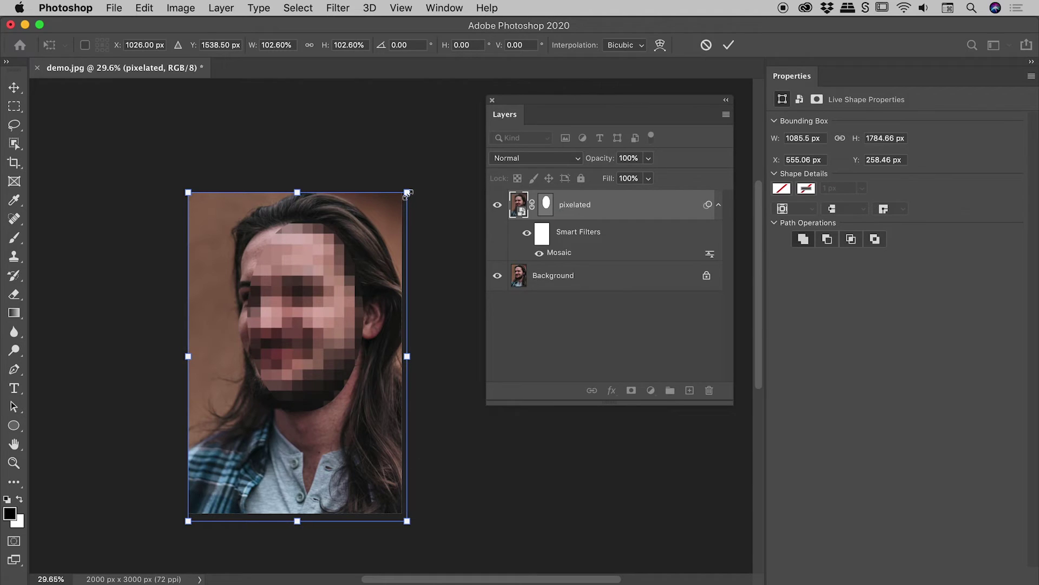
{"action": "left_click_drag", "start_coordinate": [407, 193], "coordinate": [442, 142]}
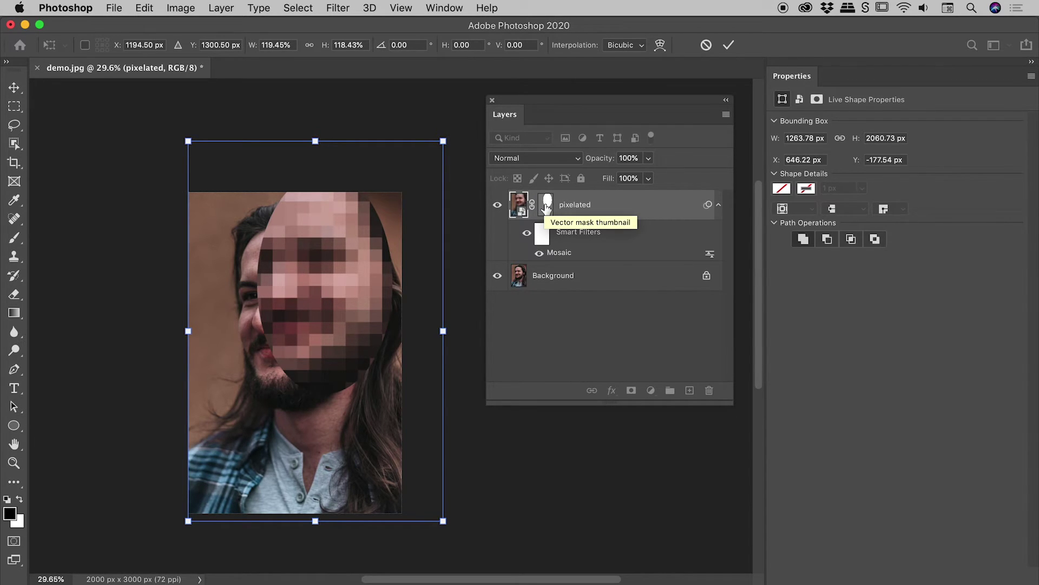
- Discard the trial layer resize, then transform the ellipse mask to about 114% wide and 106% tall
{"action": "key", "text": "Return"}
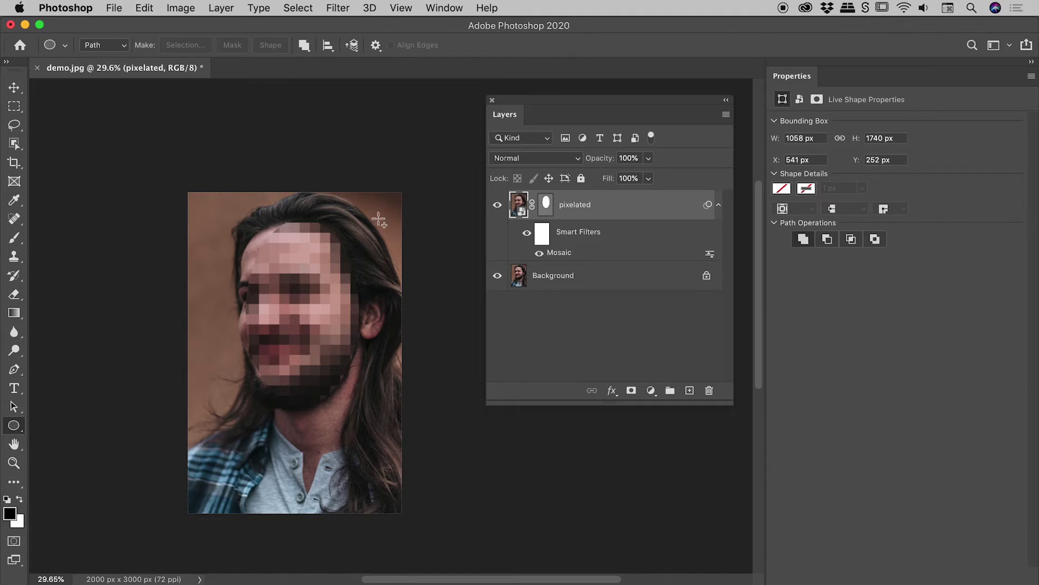
{"action": "scroll", "coordinate": [332, 293], "scroll_direction": "up", "scroll_amount": 2}
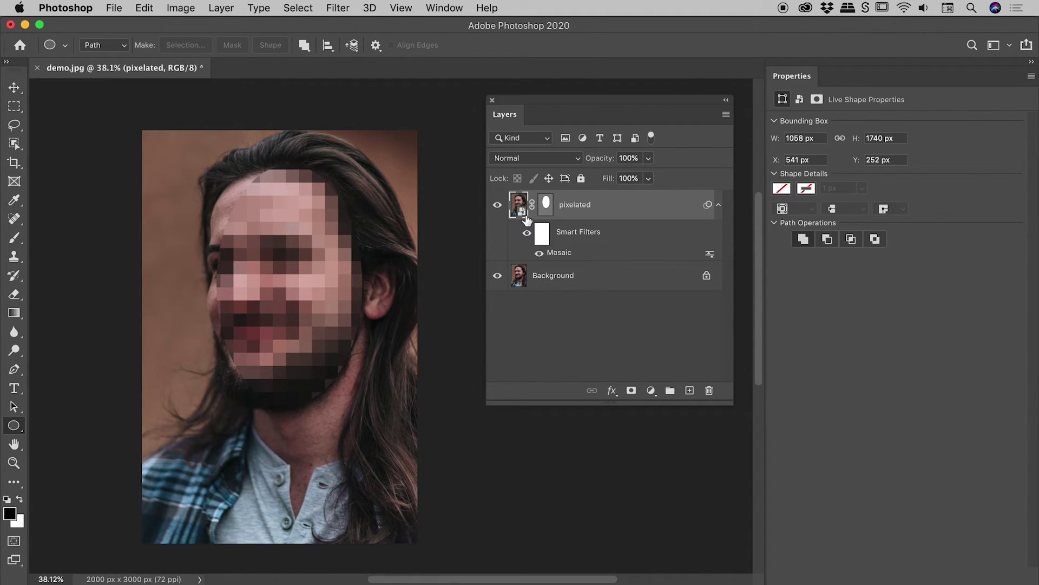
{"action": "left_click", "coordinate": [547, 202]}
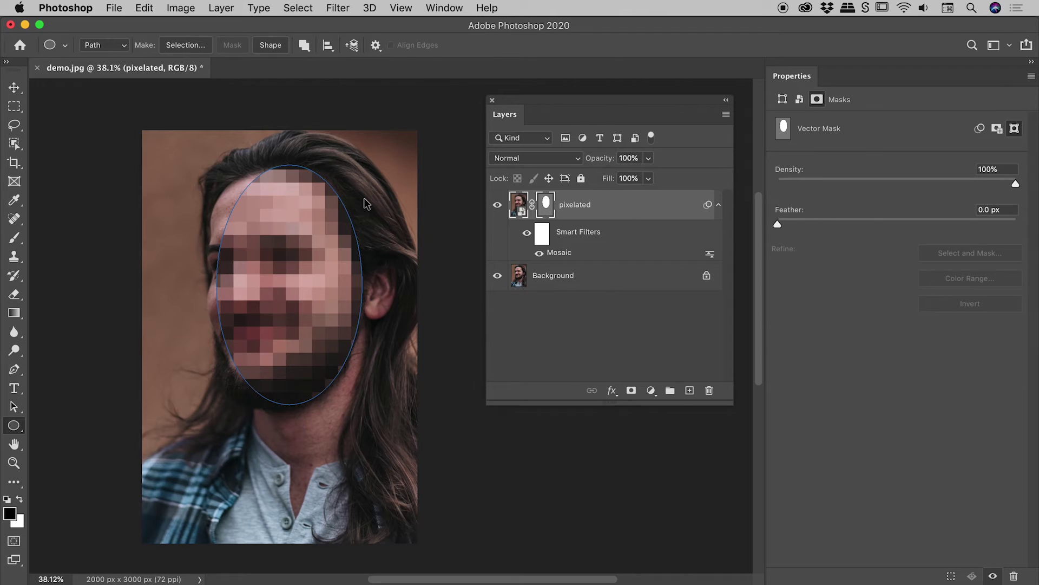
{"action": "key", "text": "super+t"}
{"action": "left_click_drag", "start_coordinate": [217, 281], "coordinate": [195, 284]}
{"action": "mouse_move", "coordinate": [281, 410]}
{"action": "left_mouse_down"}
{"action": "mouse_move", "coordinate": [281, 437]}
{"action": "mouse_move", "coordinate": [282, 423]}
{"action": "left_mouse_up"}
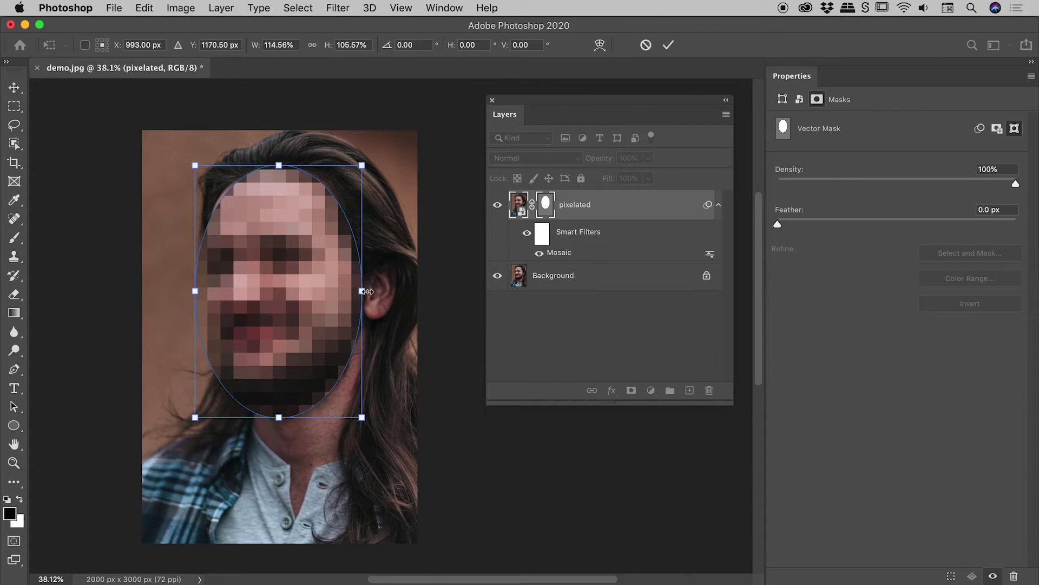
{"action": "left_click_drag", "start_coordinate": [362, 291], "coordinate": [360, 291]}
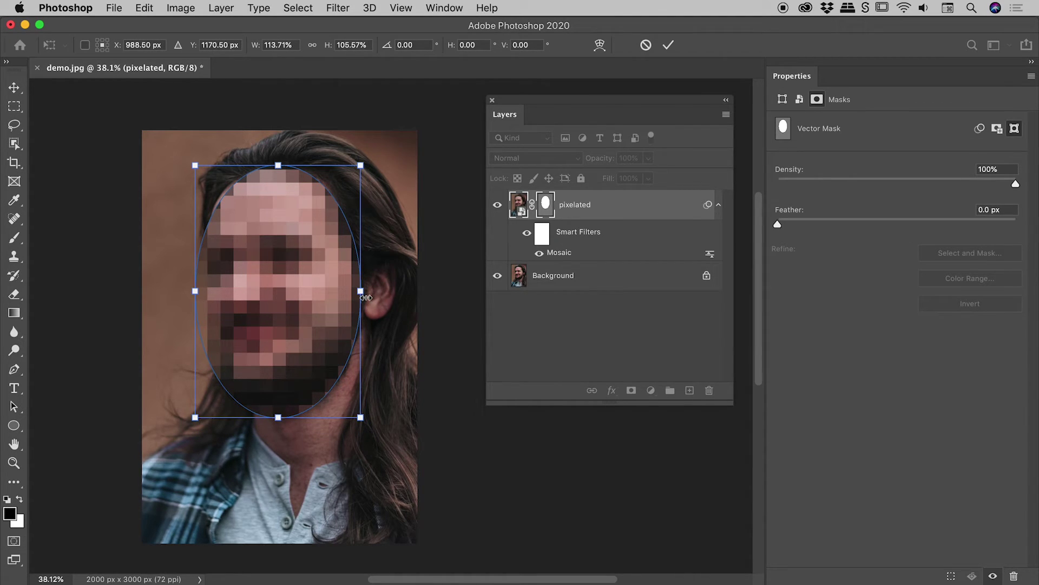
{"action": "key", "text": "Return"}
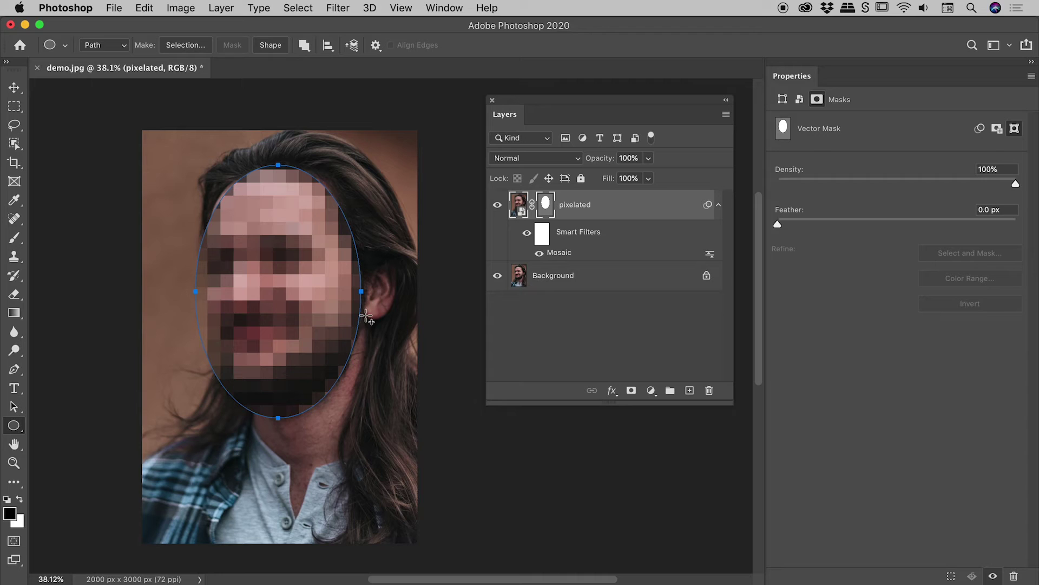
- Feather the pixelated layer's vector mask by 194.3 px in the Properties panel
{"action": "left_click", "coordinate": [545, 211]}
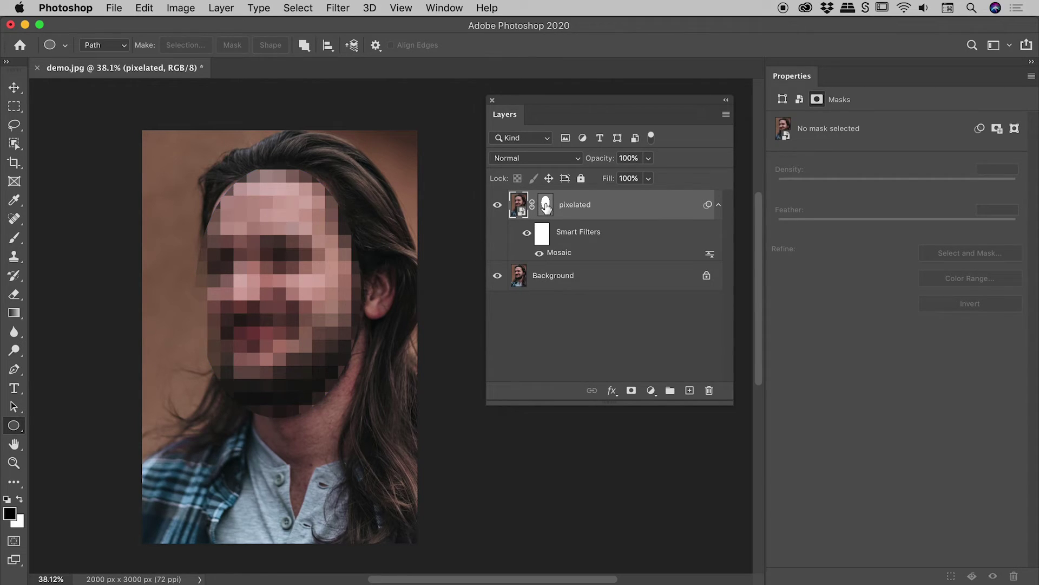
{"action": "left_click", "coordinate": [546, 207]}
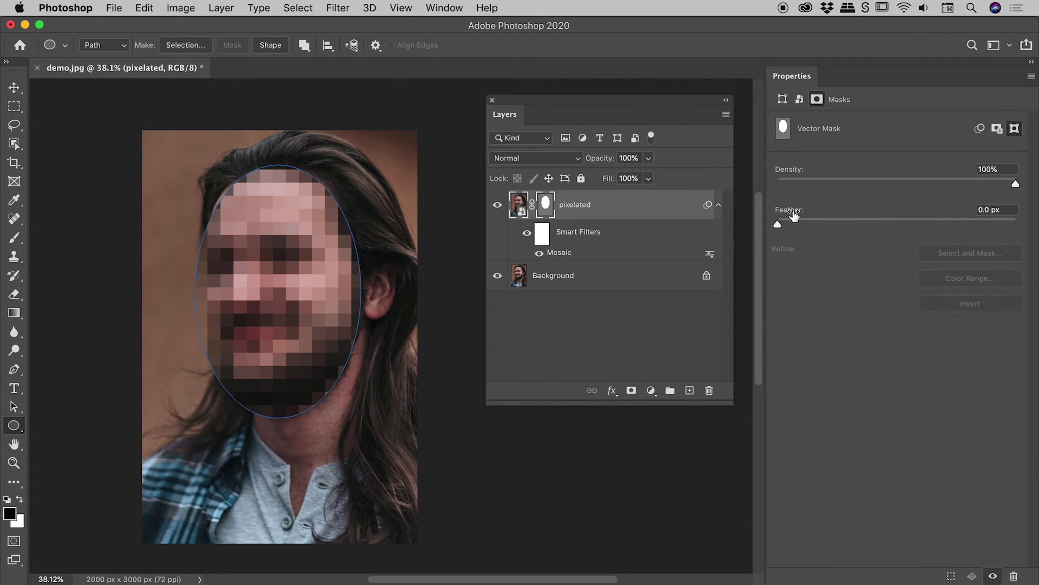
{"action": "left_click_drag", "start_coordinate": [779, 225], "coordinate": [972, 228]}
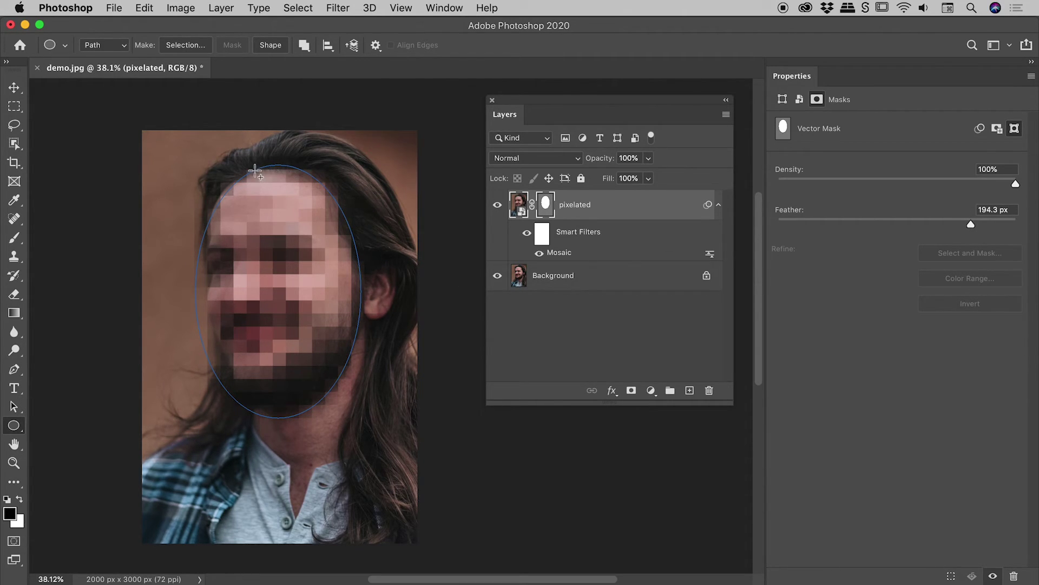
{"action": "left_click", "coordinate": [591, 318]}
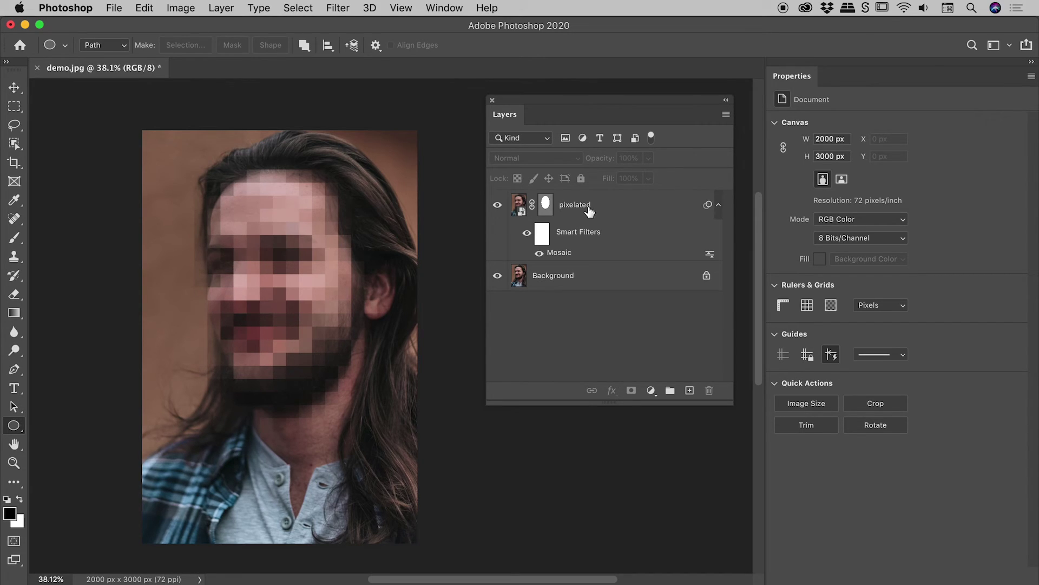
- Widen the feathered ellipse mask about 5% toward the left with Free Transform
{"action": "left_click", "coordinate": [547, 204]}
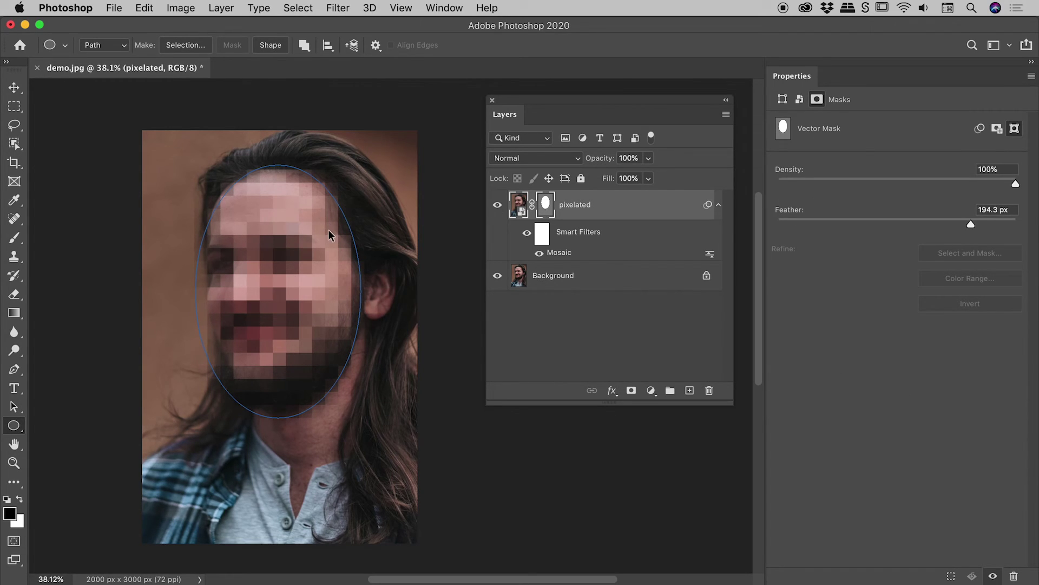
{"action": "key", "text": "super+t"}
{"action": "left_click_drag", "start_coordinate": [195, 291], "coordinate": [187, 290]}
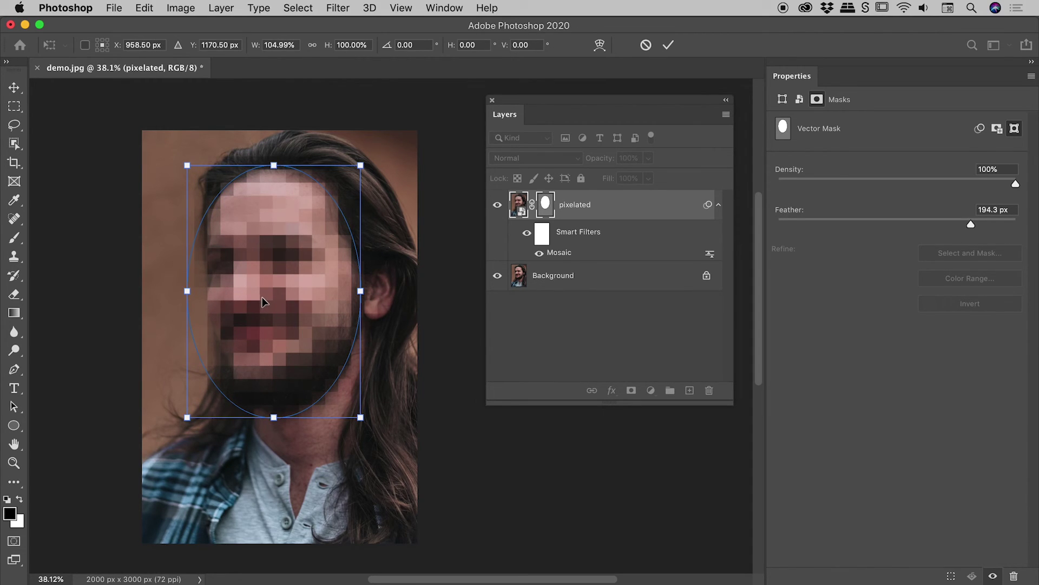
{"action": "key", "text": "Return"}
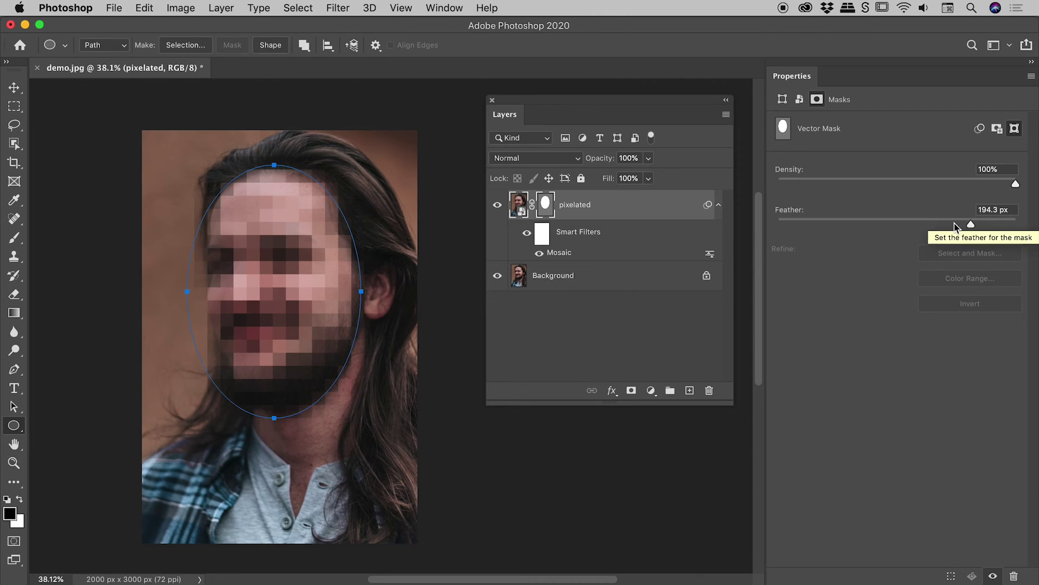
- Lower the vector mask feather to 95.2 px and deselect the layer to preview the face mosaic
{"action": "left_click_drag", "start_coordinate": [970, 224], "coordinate": [930, 227]}
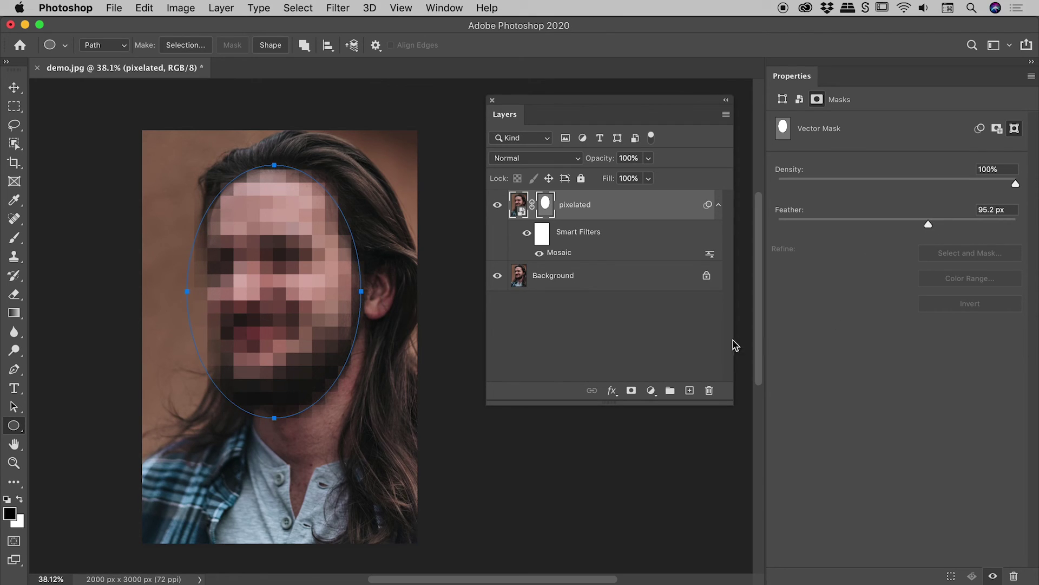
{"action": "left_click", "coordinate": [560, 334]}
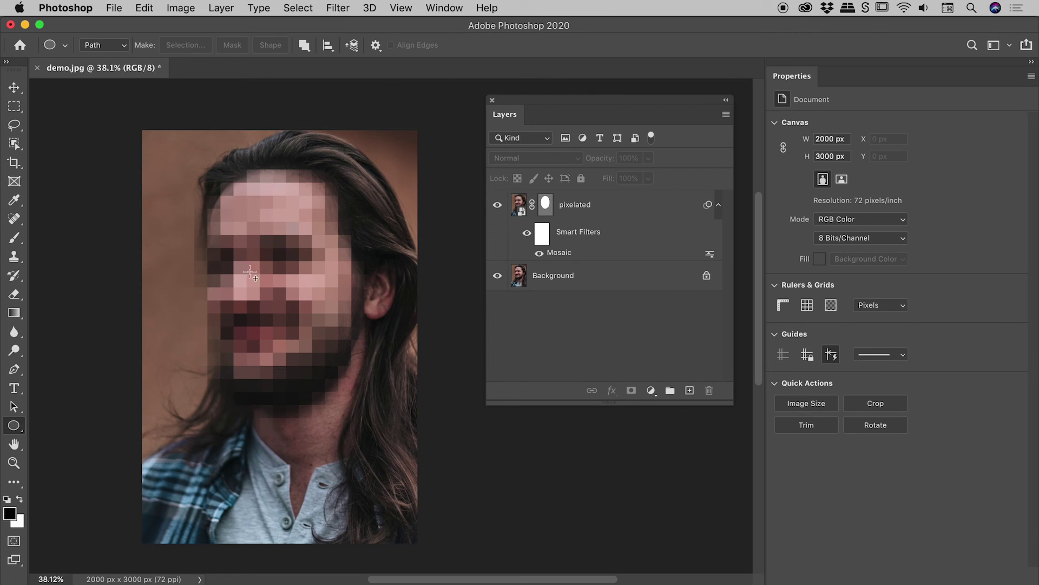